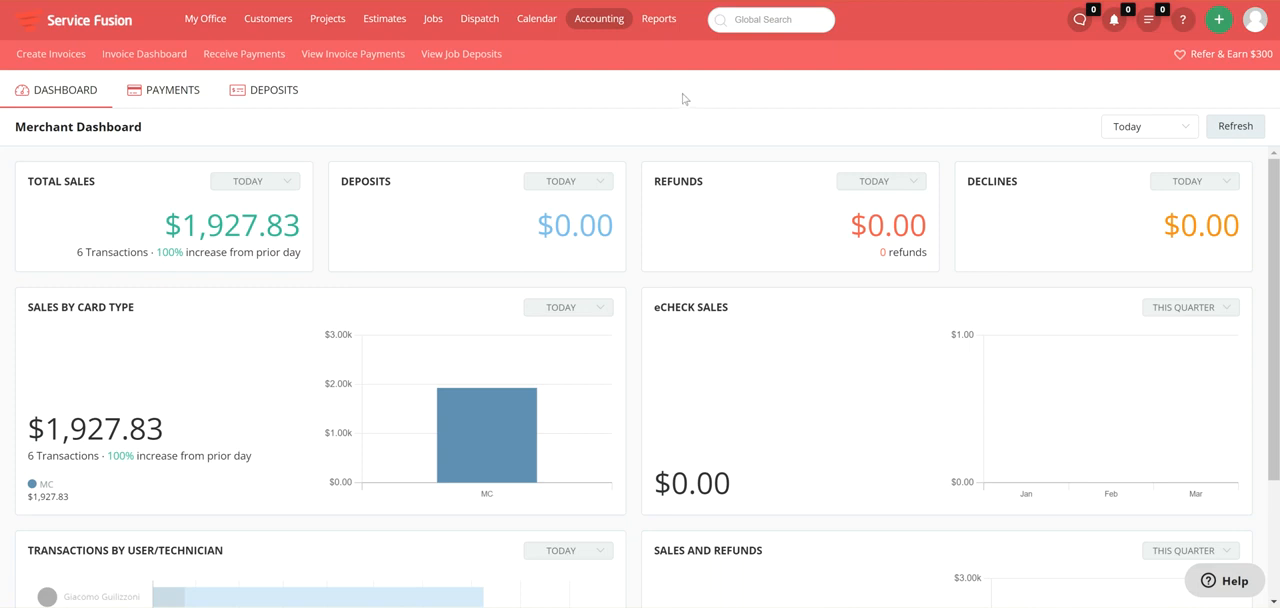
Review the transactions inside the 03/27/2022 and 03/23/2022 deposit batches, and check this month's payments list before returning to the deposits.
mouse_move(607, 28)
click(278, 96)
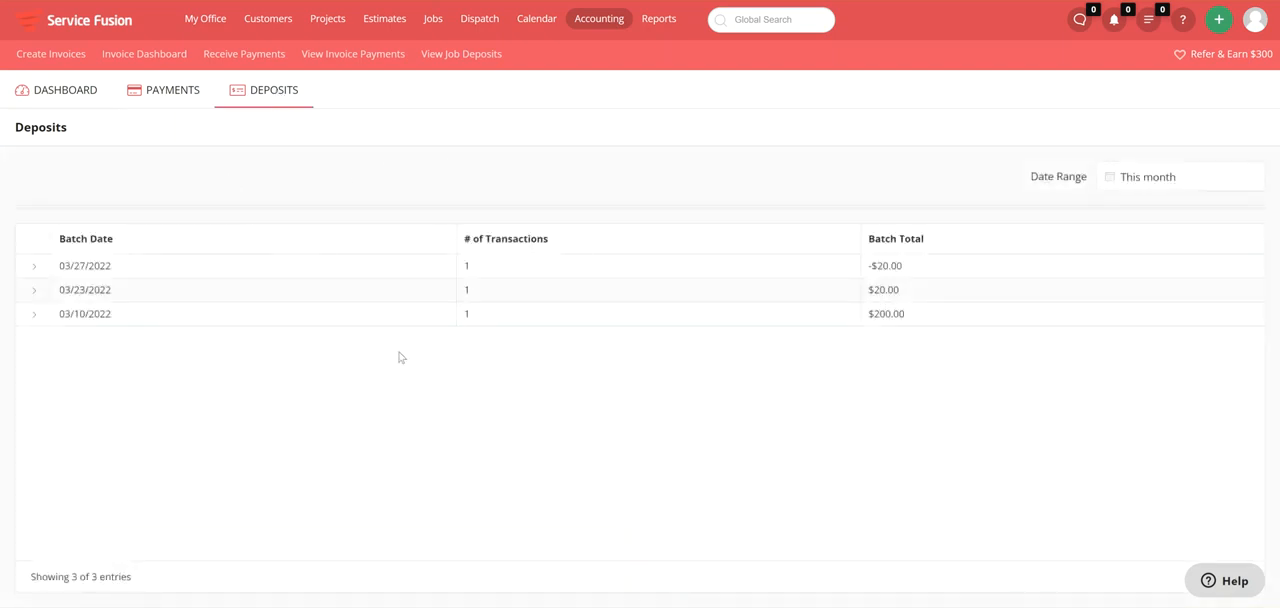
click(33, 269)
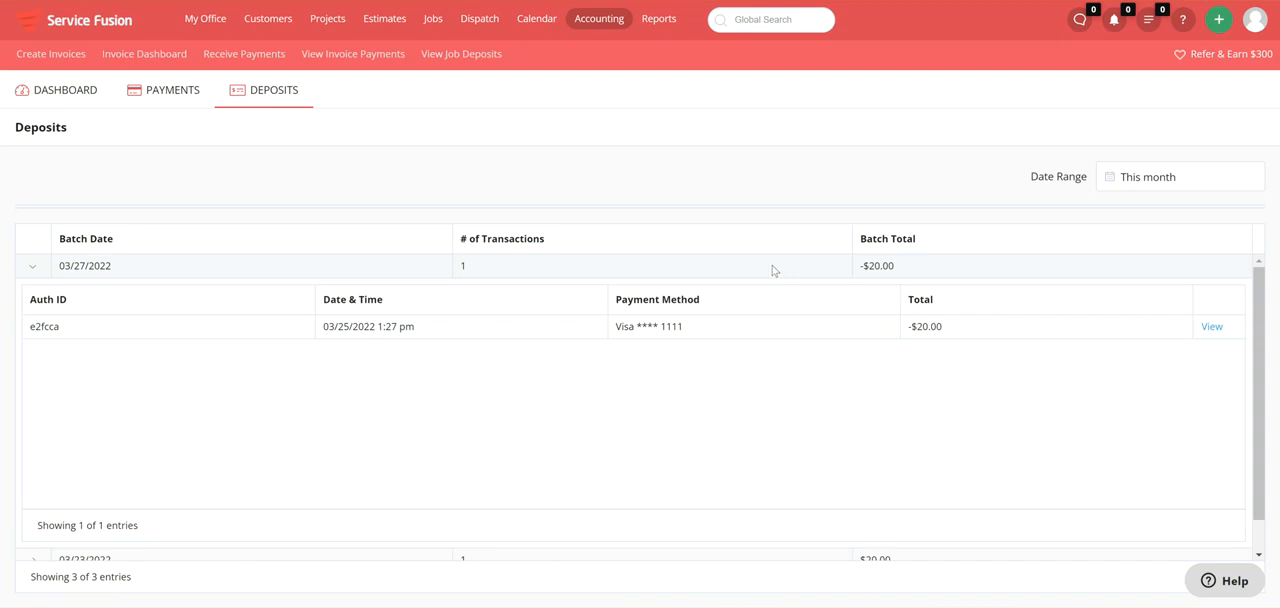
click(34, 268)
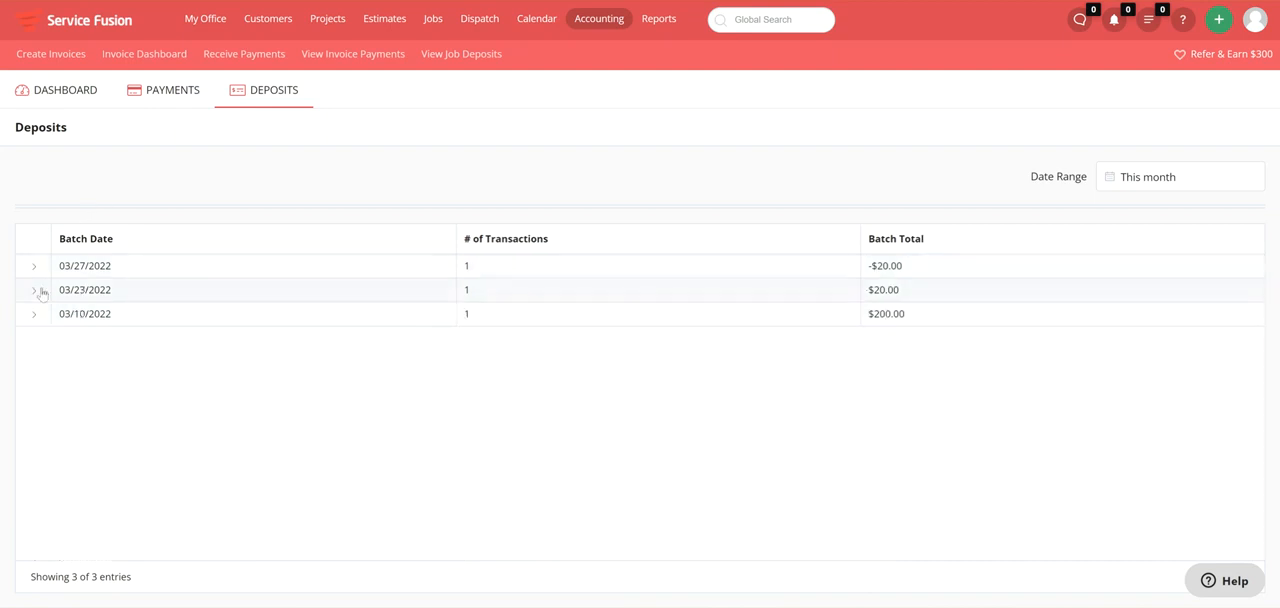
click(31, 292)
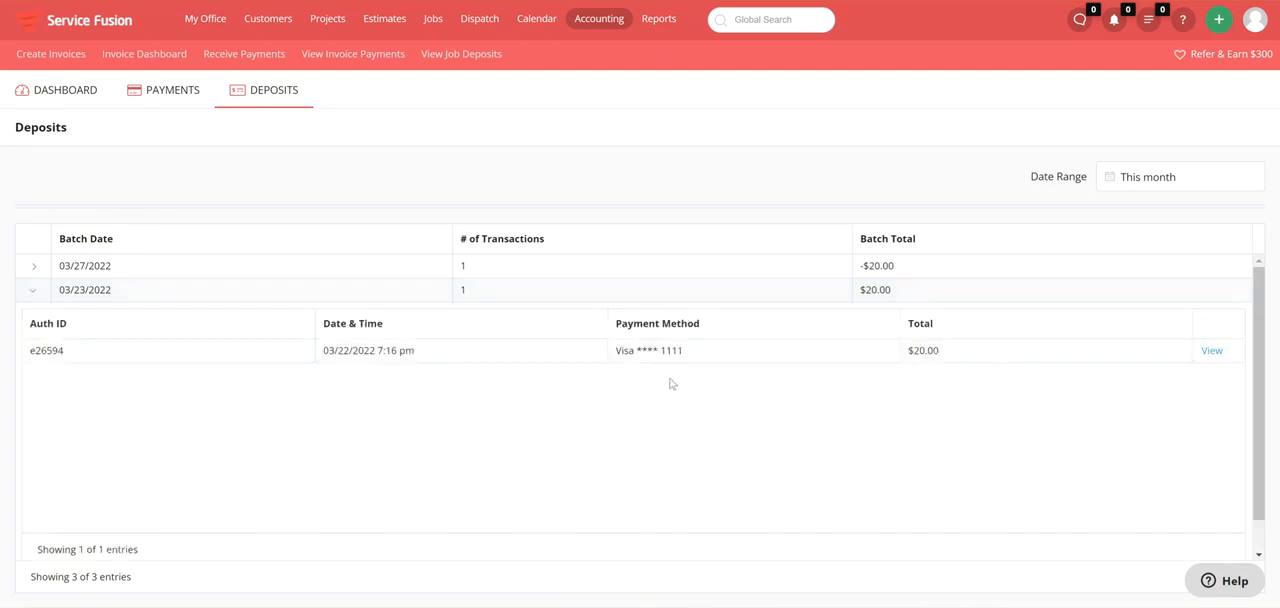
click(33, 292)
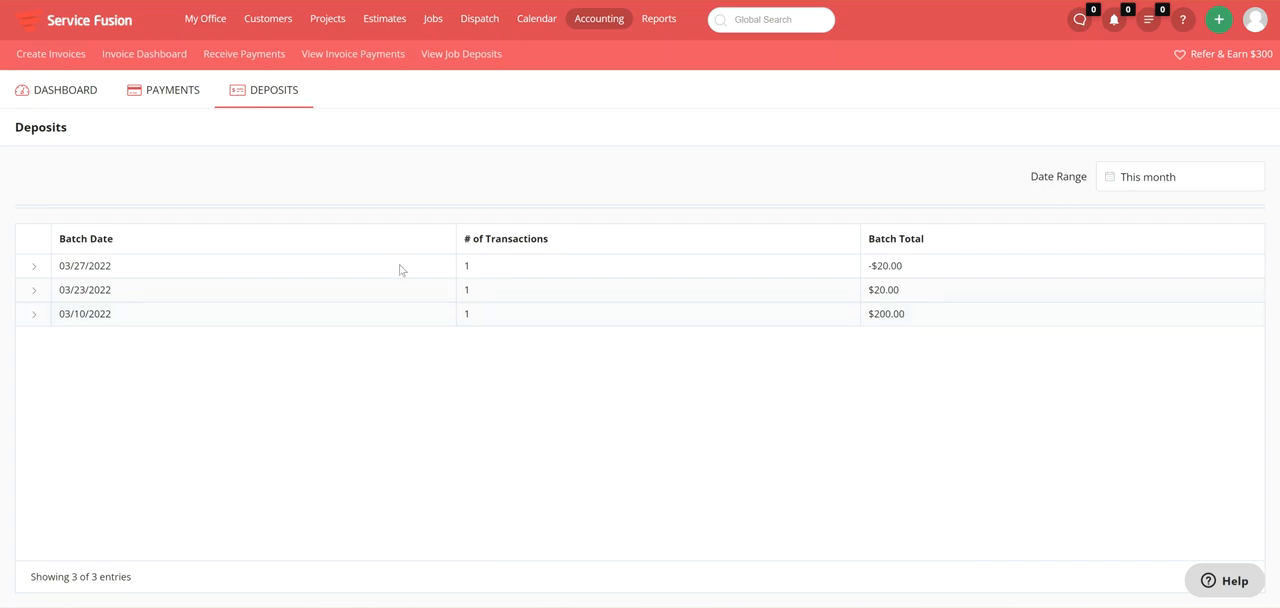
click(198, 104)
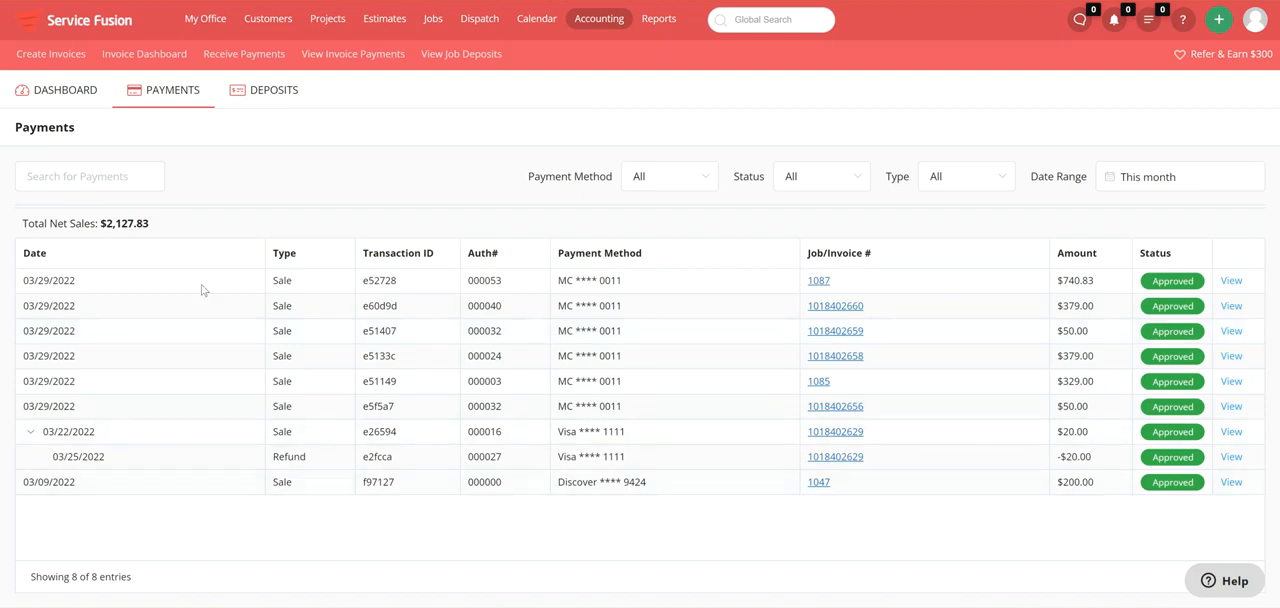
click(257, 96)
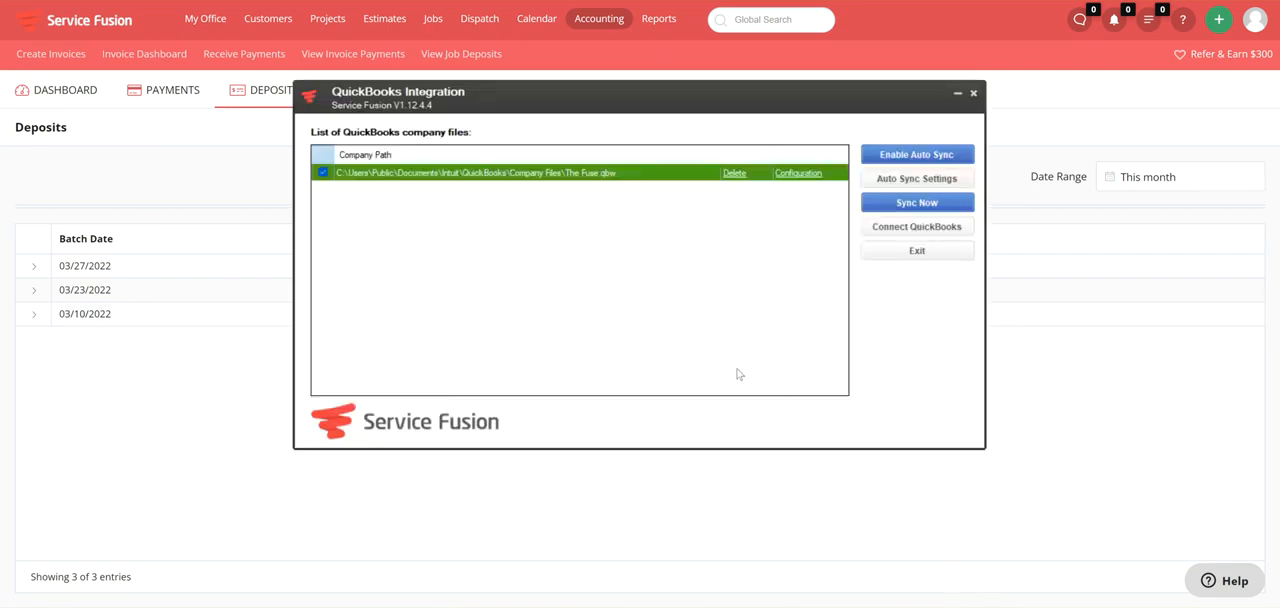
Start the QuickBooks sync for The Fuse company file, passing over estimates and skipping the invoice sync to reach the payments.
click(912, 206)
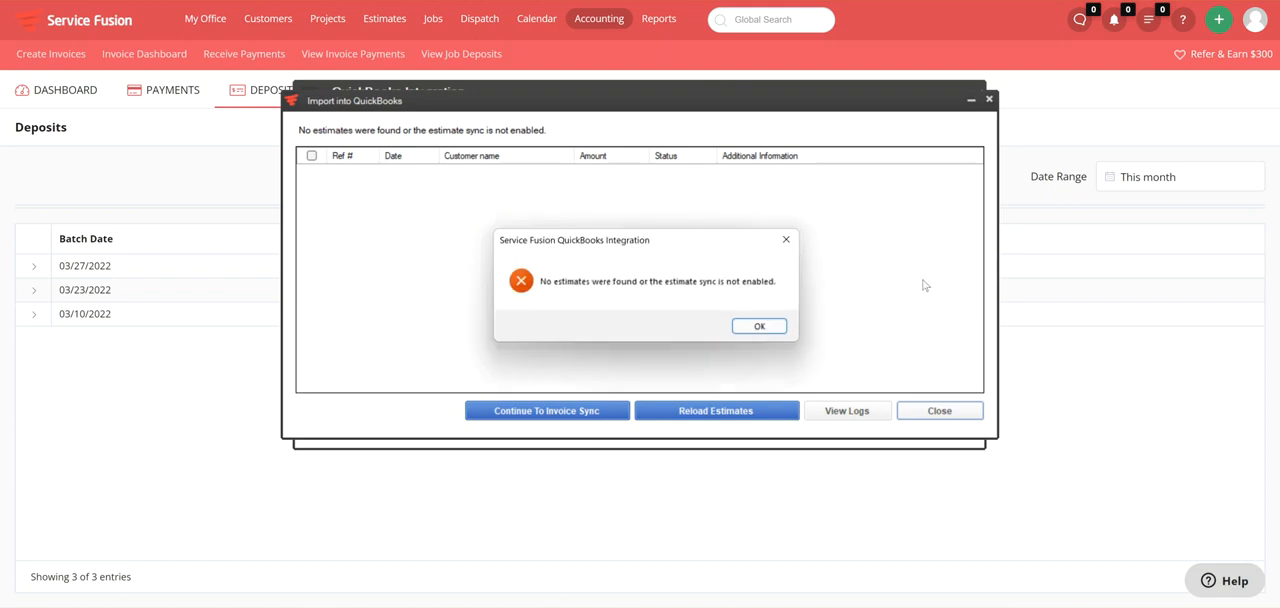
click(768, 327)
click(574, 408)
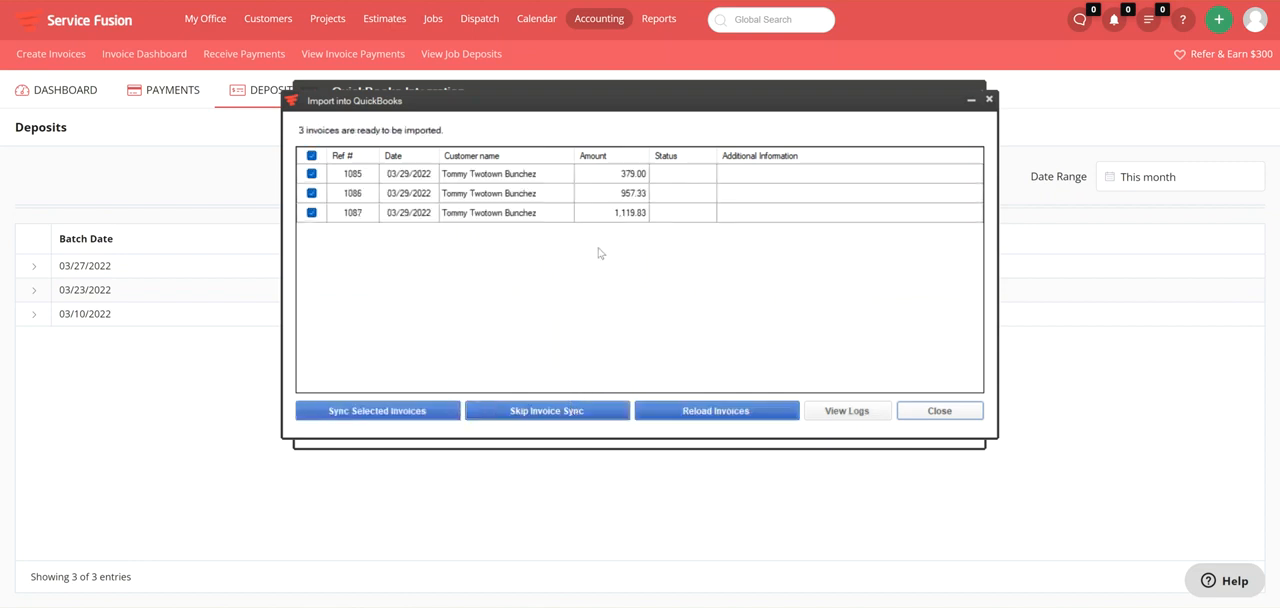
click(557, 413)
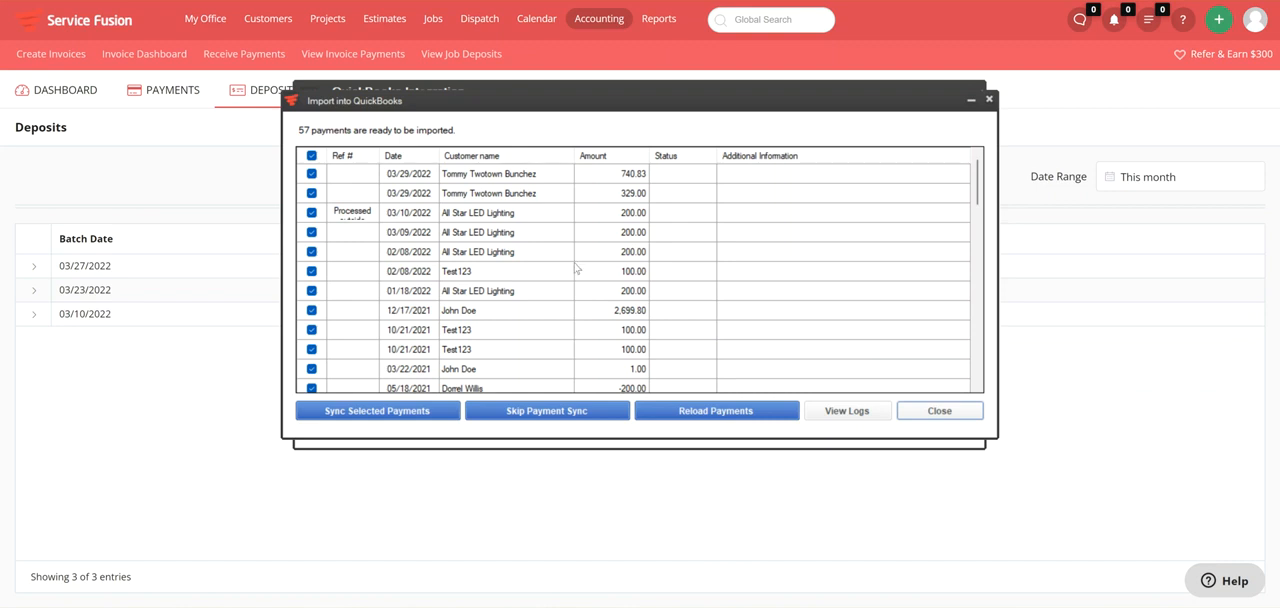
Examine the dates, customers and amounts of the payments that are ready to import into QuickBooks.
scroll(576, 268, down, 1)
scroll(576, 268, down, 1)
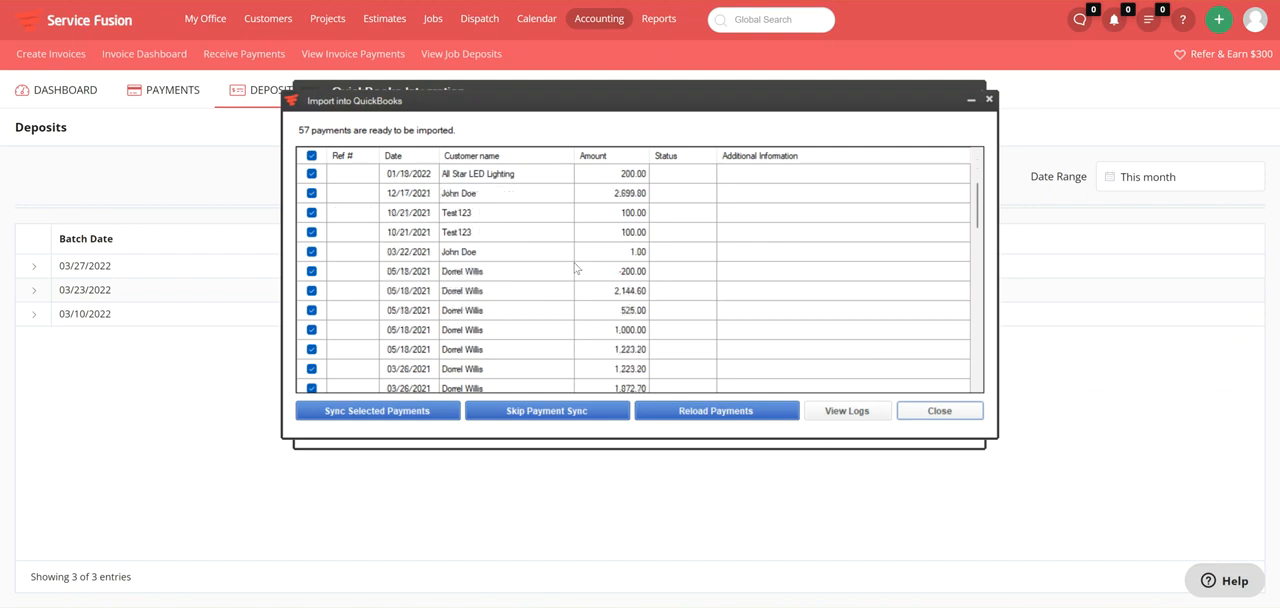
scroll(576, 268, down, 3)
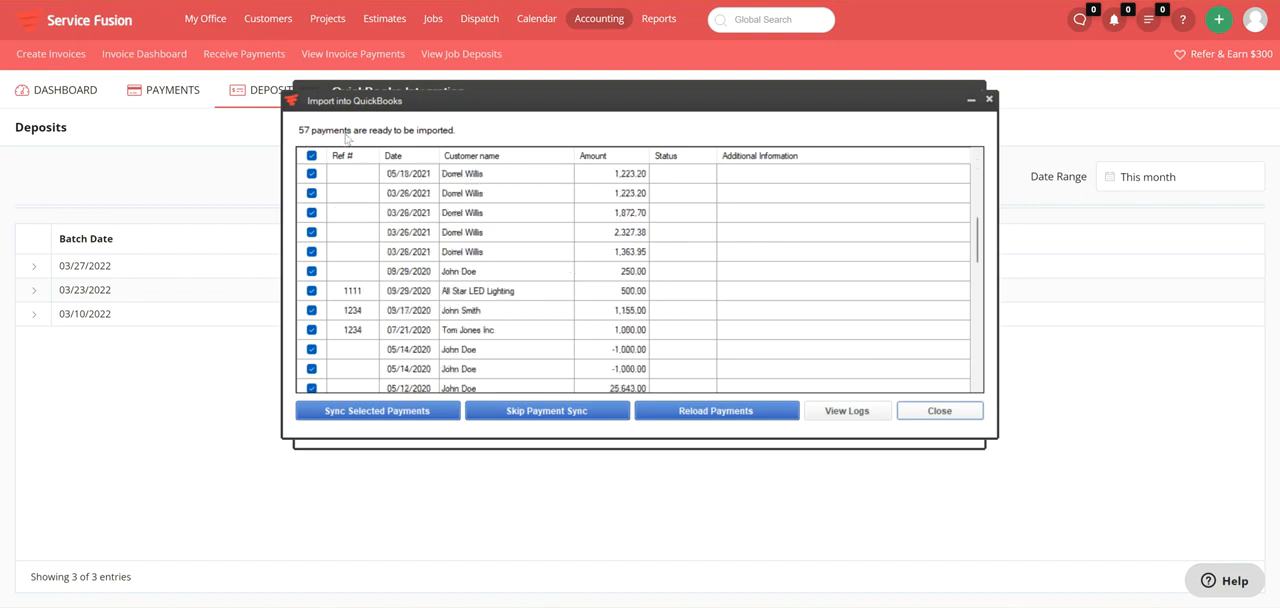
scroll(544, 287, down, 4)
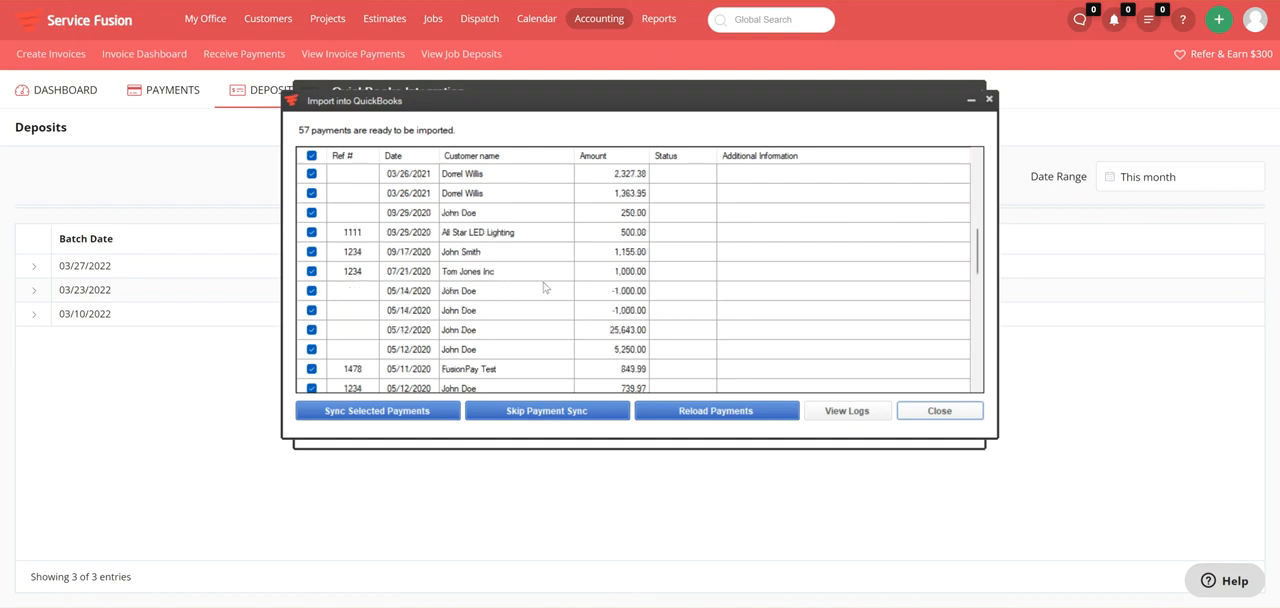
scroll(544, 287, down, 6)
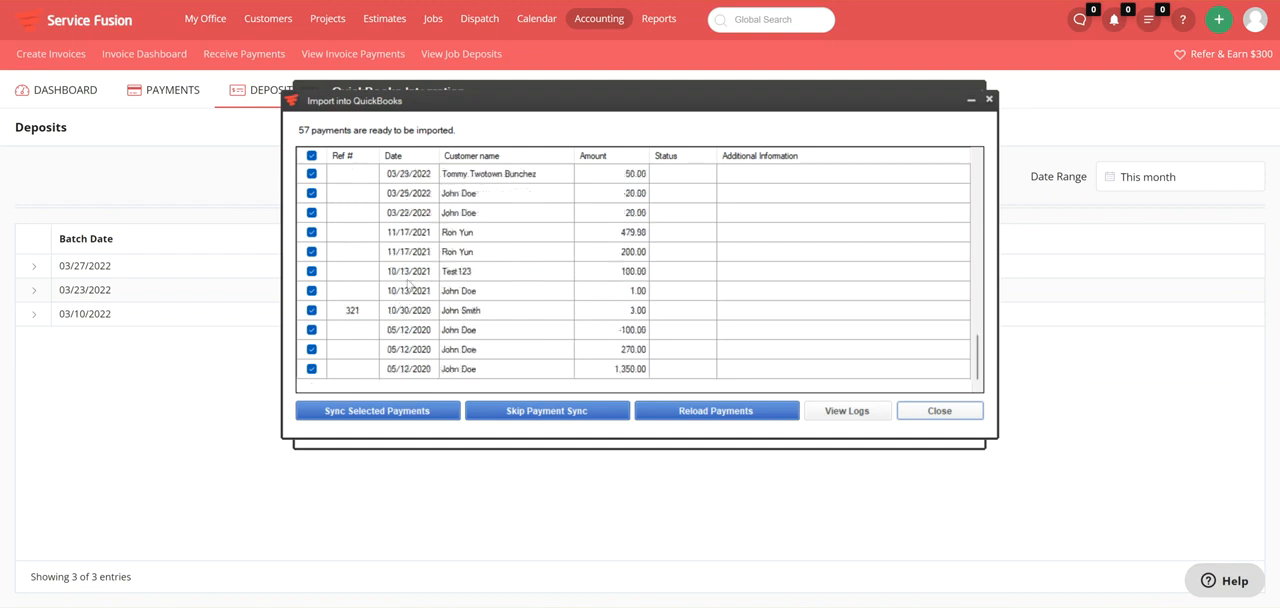
scroll(413, 288, up, 1)
scroll(450, 298, up, 1)
scroll(491, 305, down, 1)
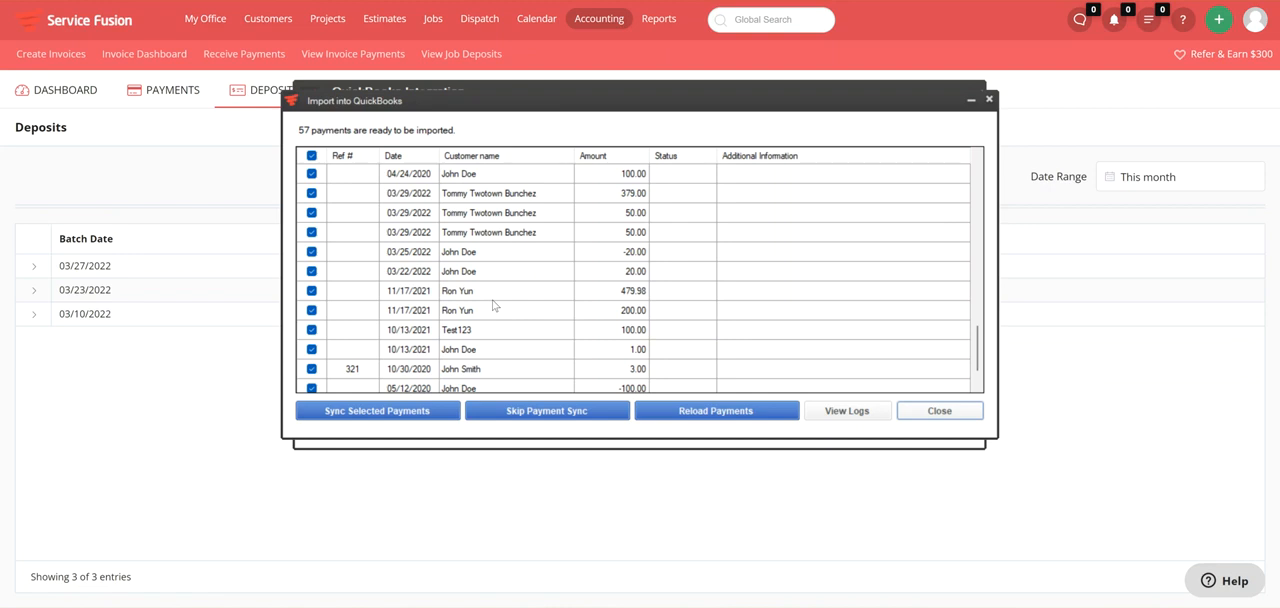
scroll(556, 311, up, 1)
scroll(556, 311, up, 10)
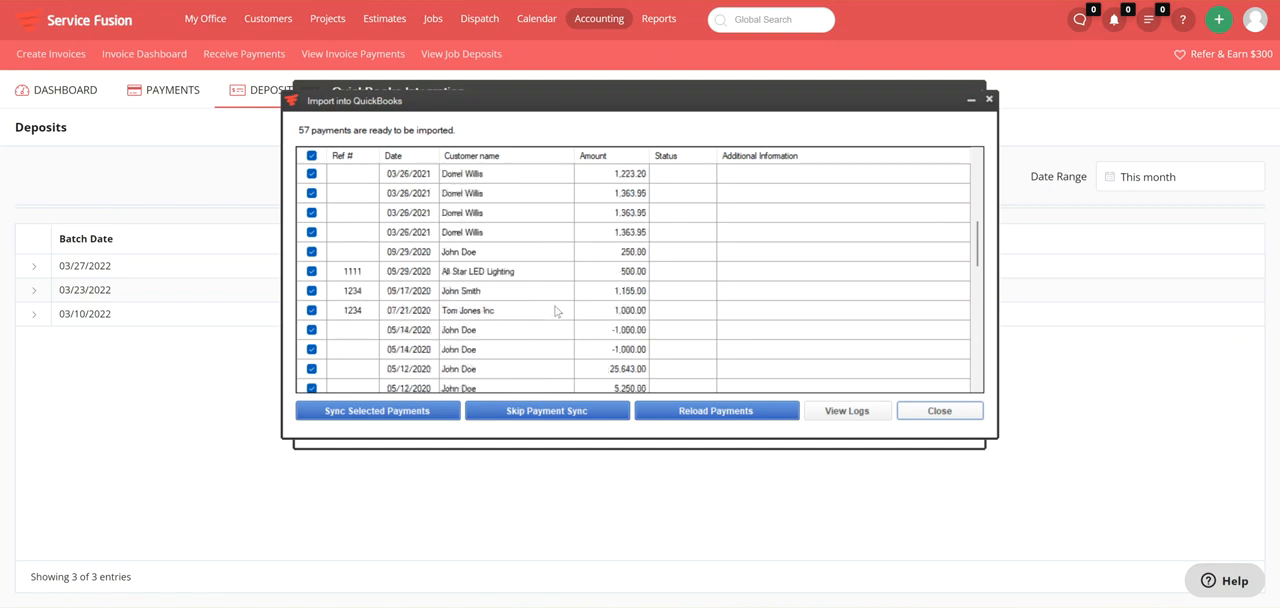
scroll(553, 310, up, 4)
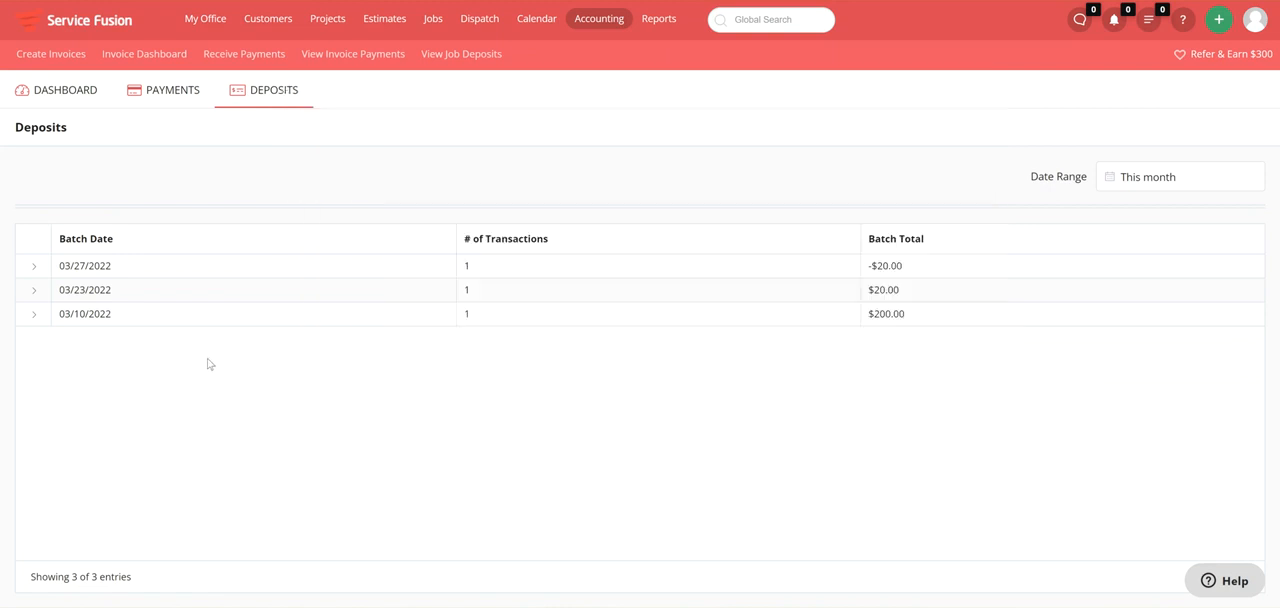
Compare the date and total of the 03/10/2022 deposit batch with the payments in the QuickBooks import list.
drag(900, 289, 860, 317)
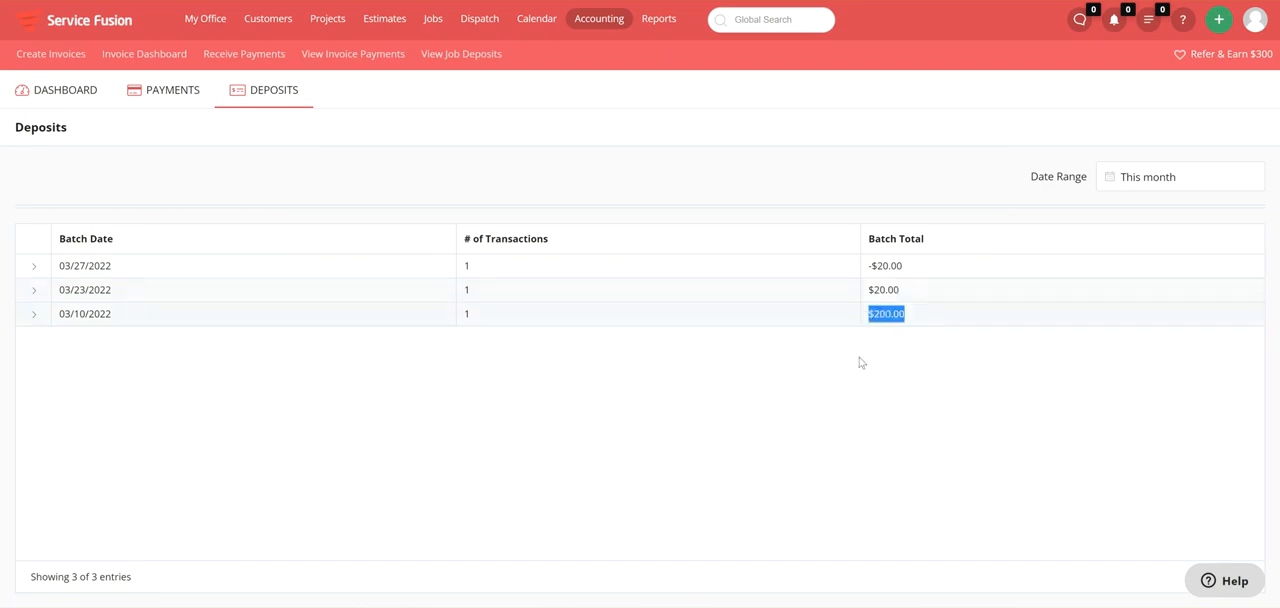
click(857, 405)
mouse_move(1020, 606)
click(986, 543)
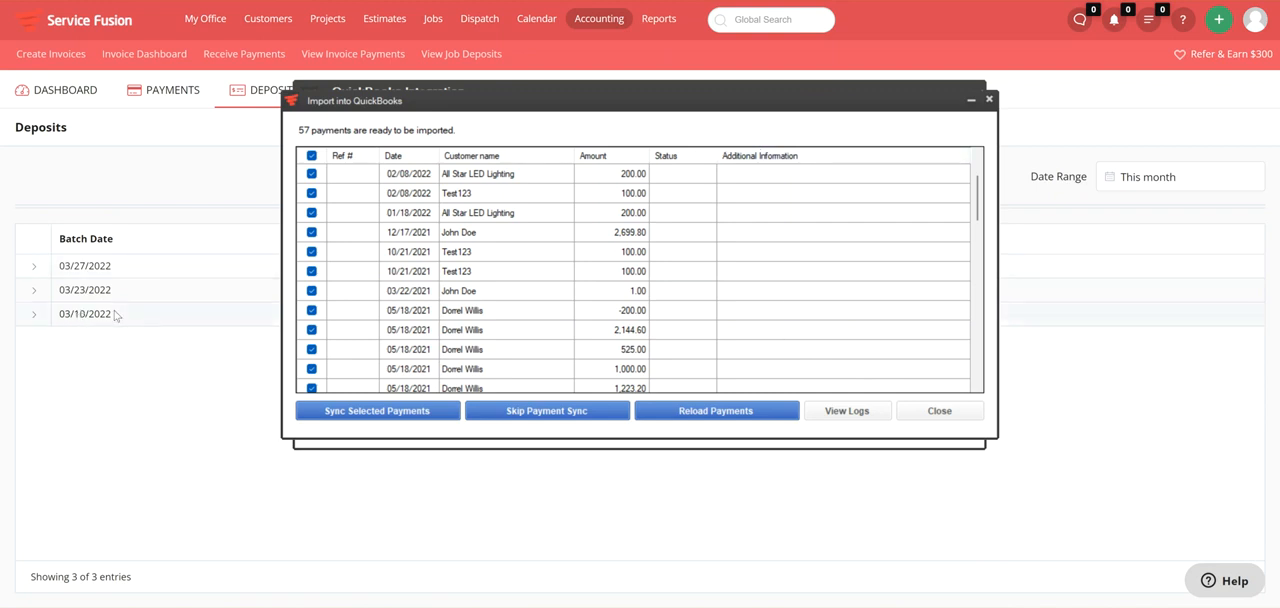
drag(115, 316, 60, 314)
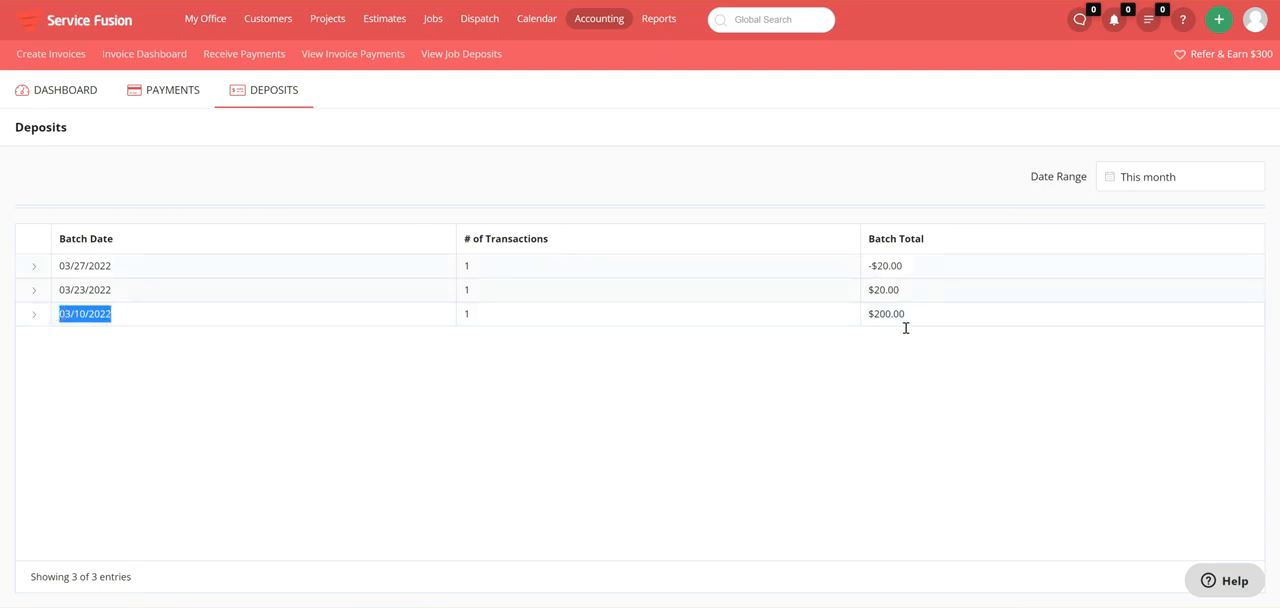
drag(950, 316, 866, 315)
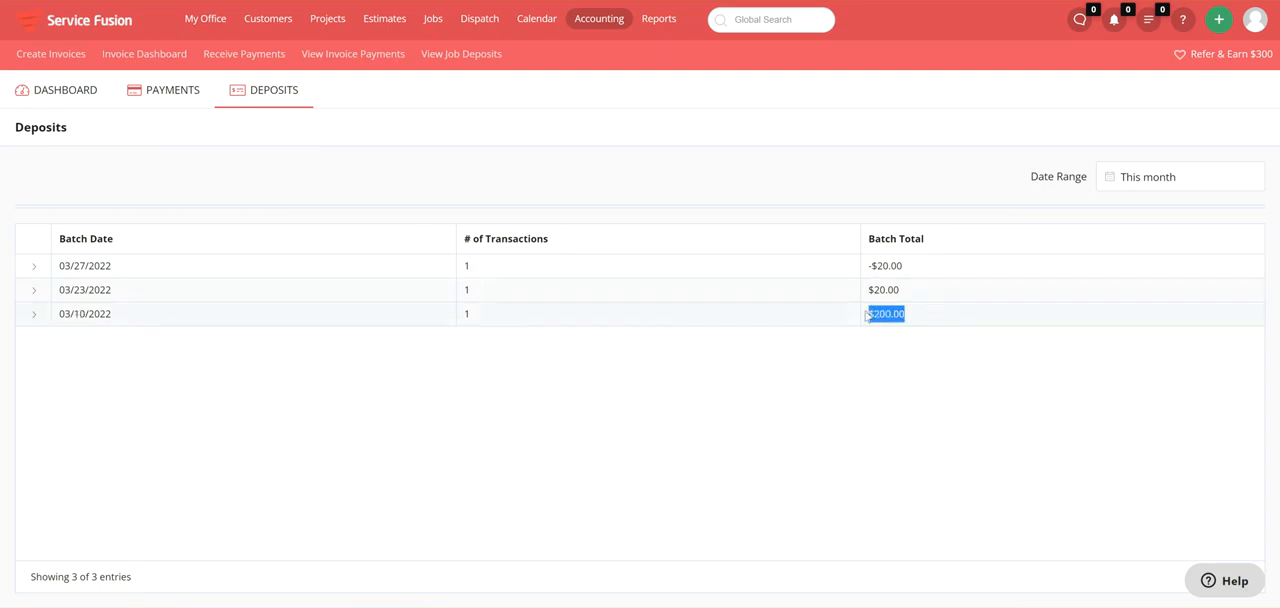
Check the payment date of the transaction inside the 03/10/2022 batch, including its payment details, and return to the QuickBooks import window.
click(35, 316)
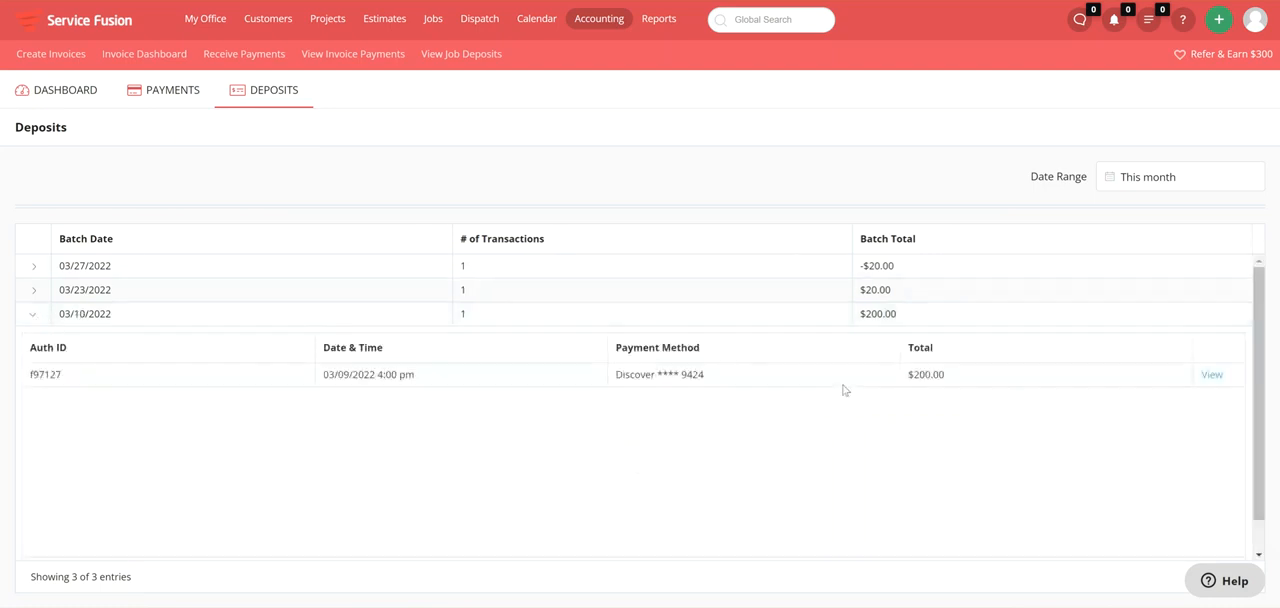
click(1212, 375)
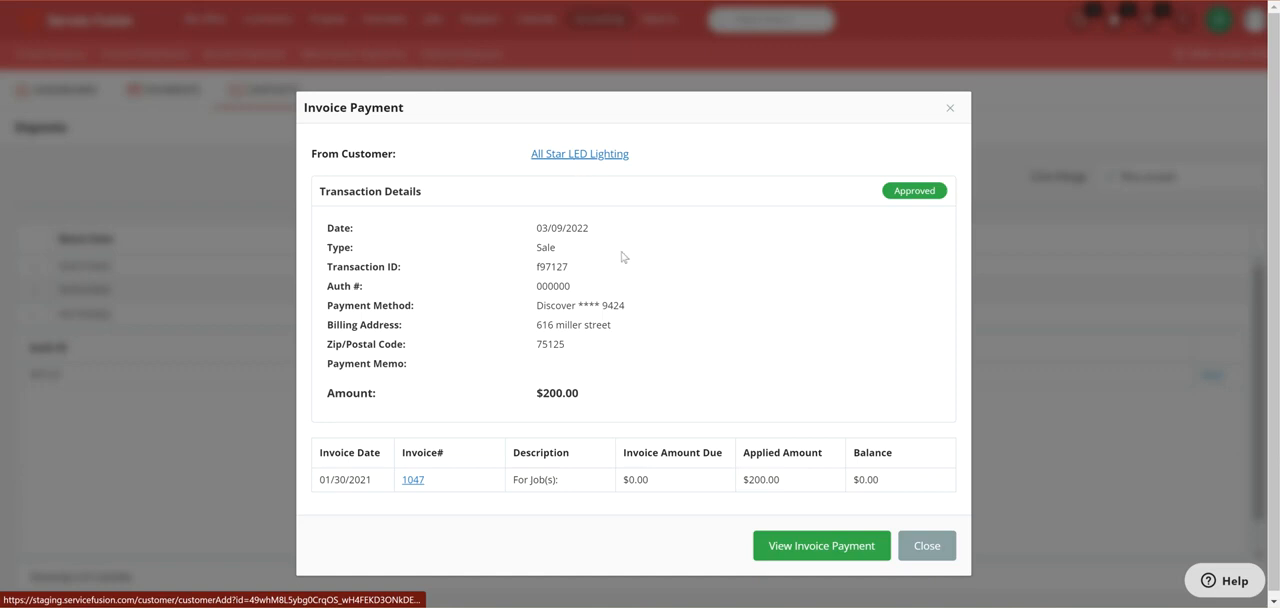
drag(530, 228, 593, 235)
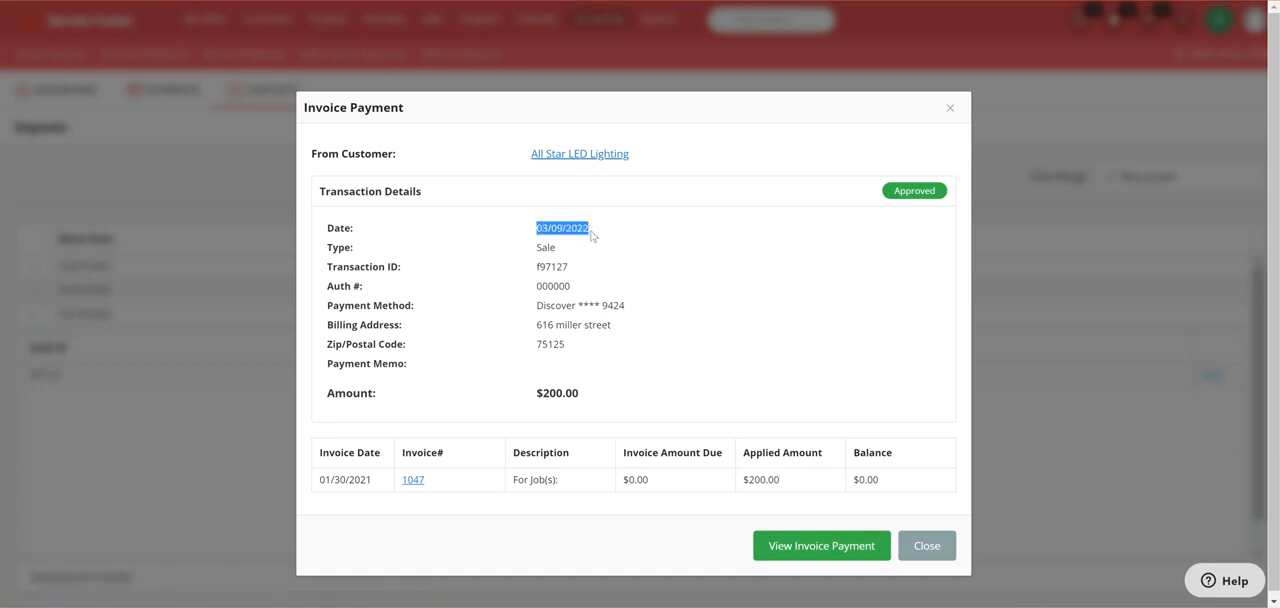
click(949, 107)
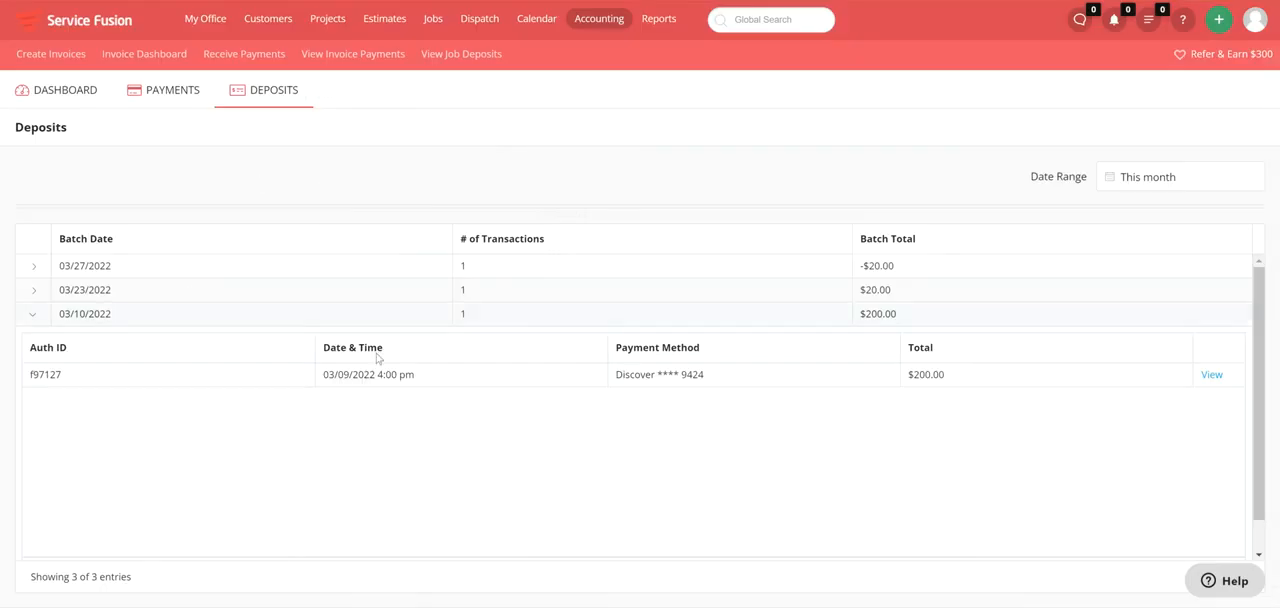
drag(357, 375, 321, 377)
click(450, 397)
mouse_move(936, 607)
click(982, 570)
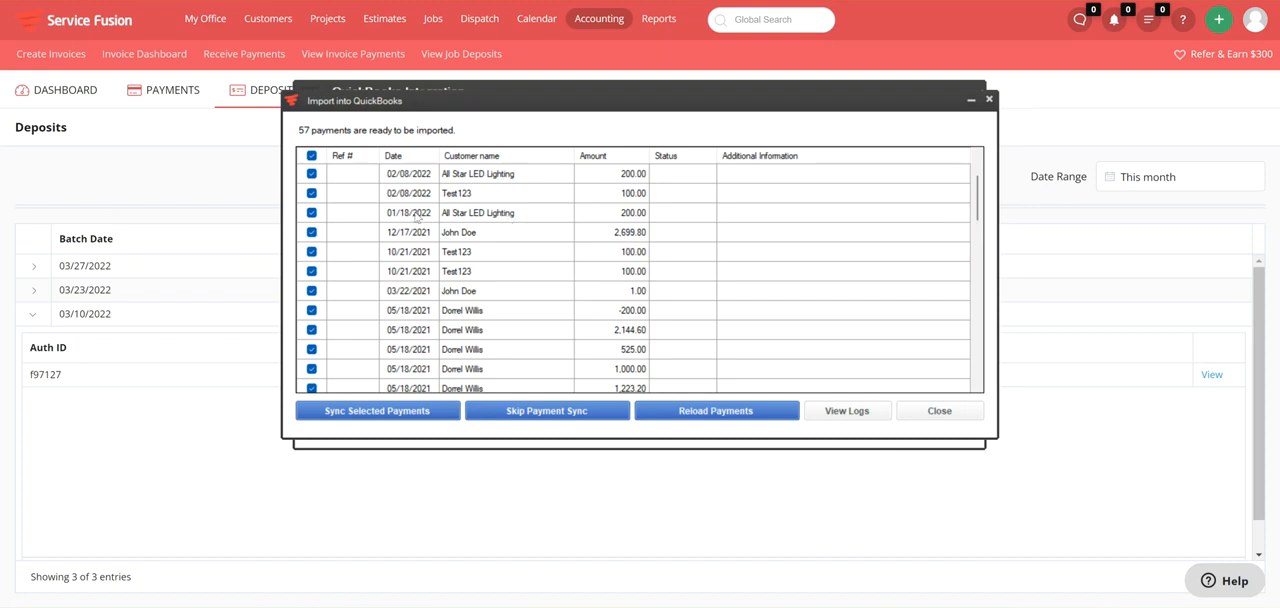
Sort the payments in the QuickBooks import list by date and look through them for those belonging to the deposit batch.
click(404, 156)
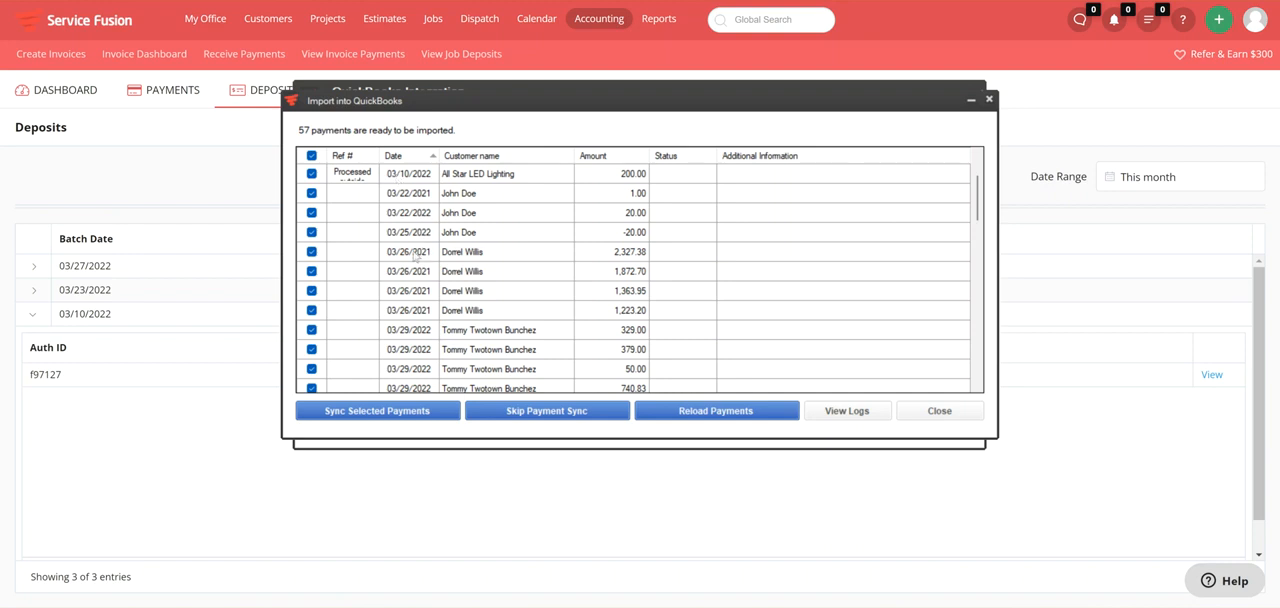
scroll(425, 259, down, 2)
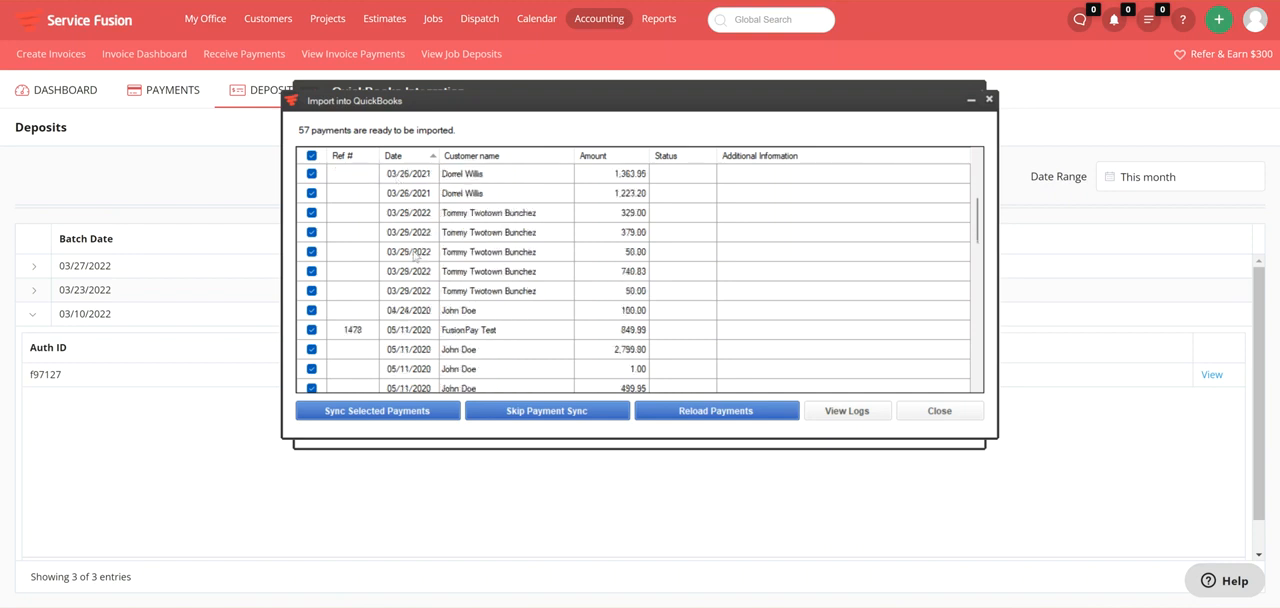
scroll(416, 256, down, 8)
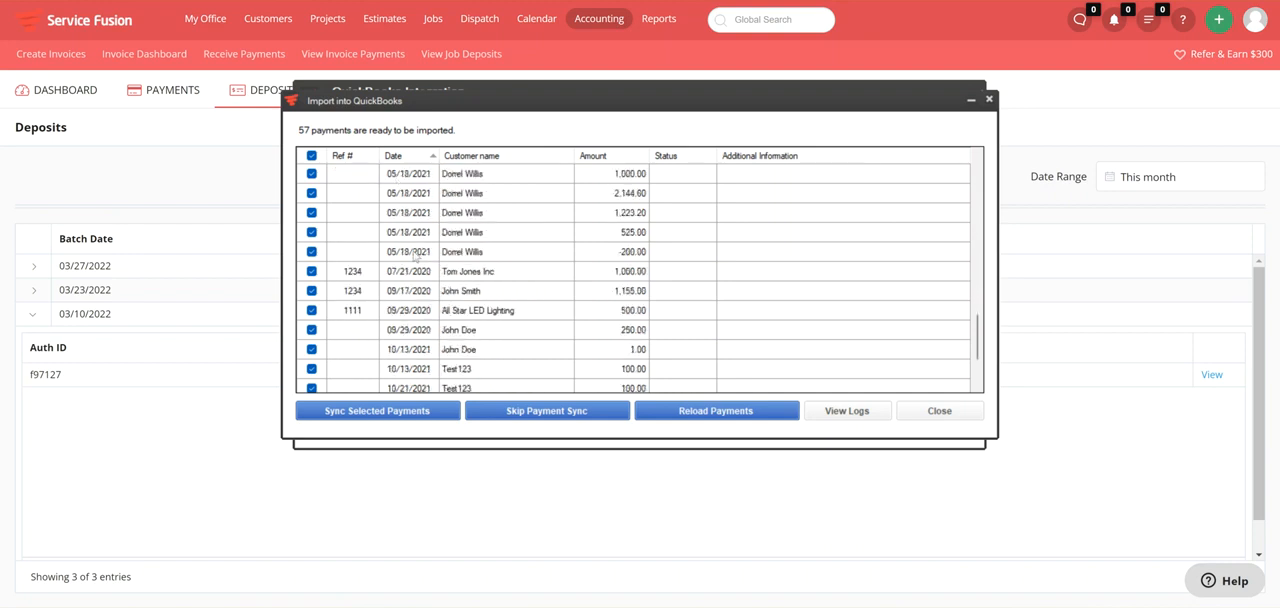
scroll(418, 265, down, 2)
scroll(423, 291, up, 1)
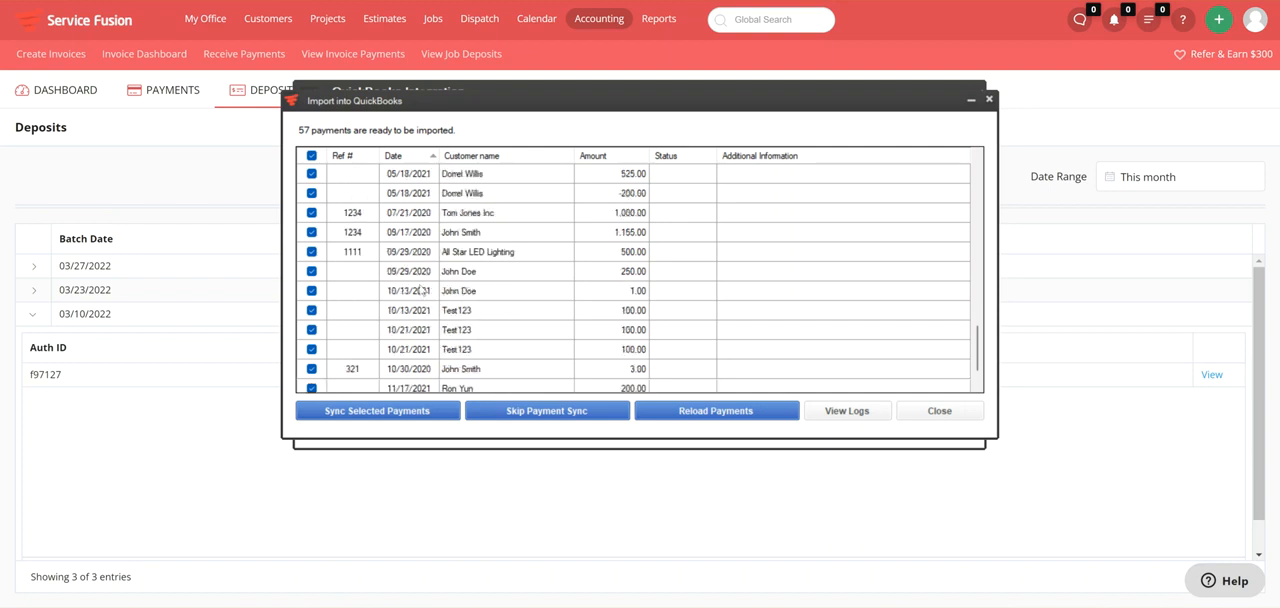
scroll(423, 291, up, 9)
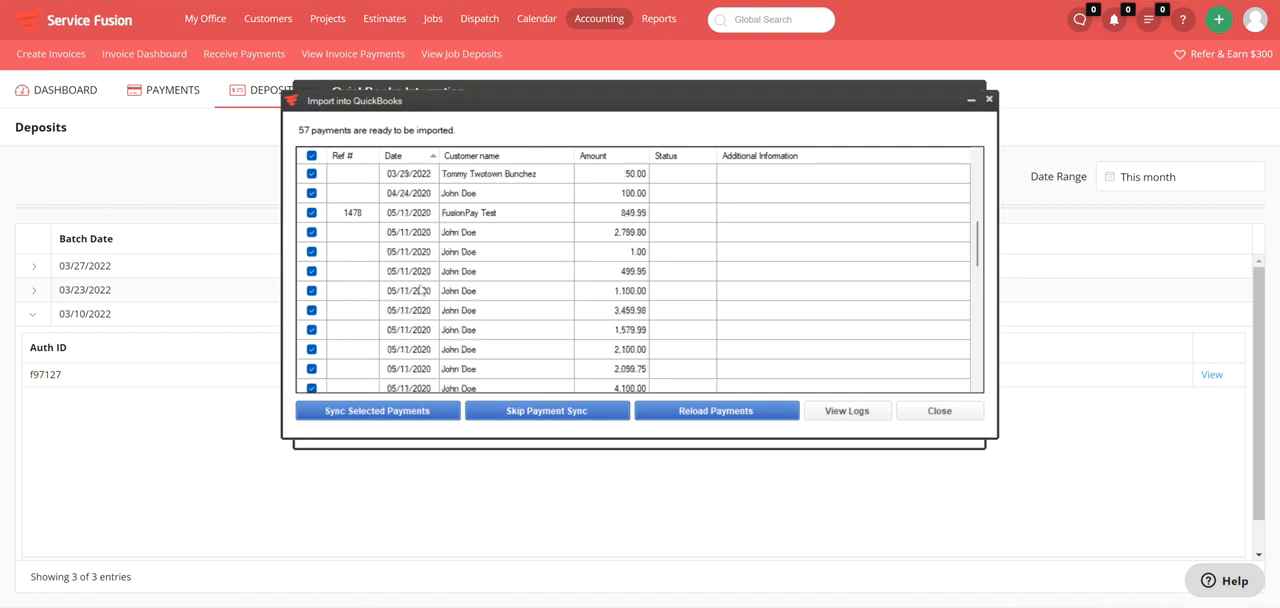
scroll(421, 290, up, 1)
scroll(421, 290, up, 1)
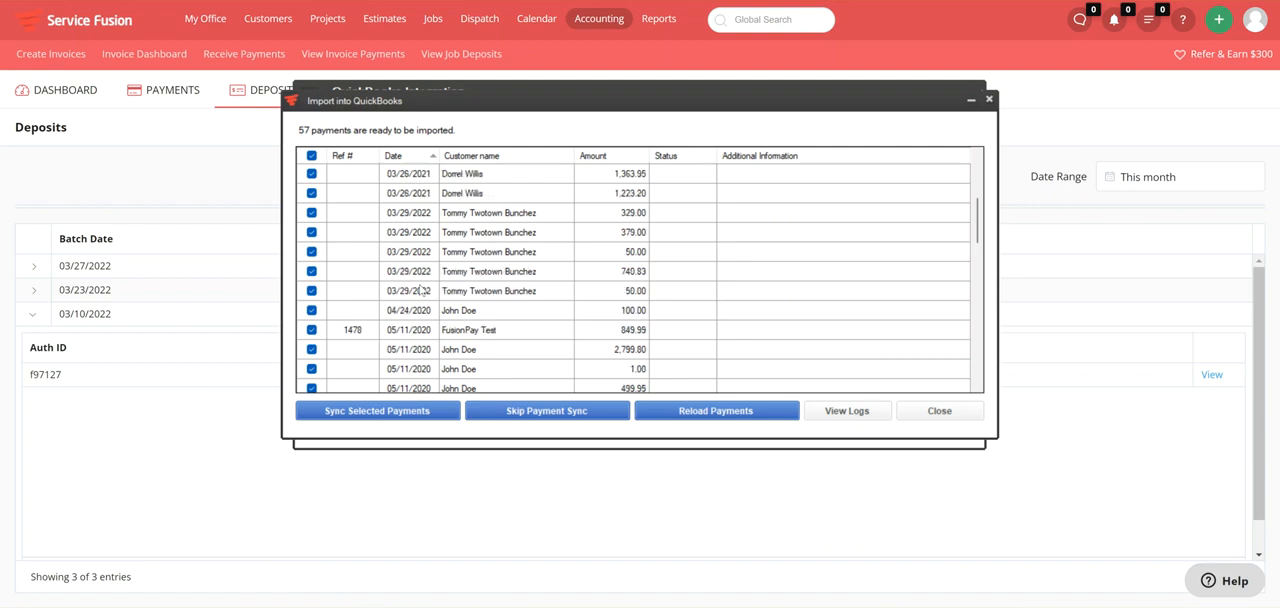
scroll(421, 290, up, 2)
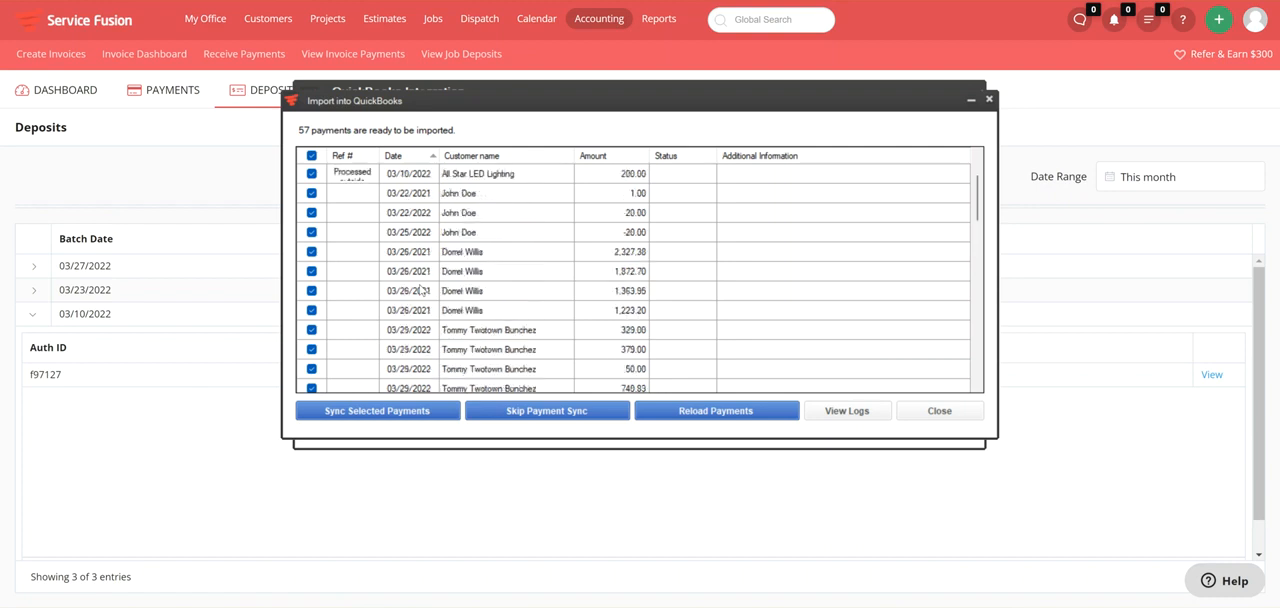
scroll(421, 290, up, 1)
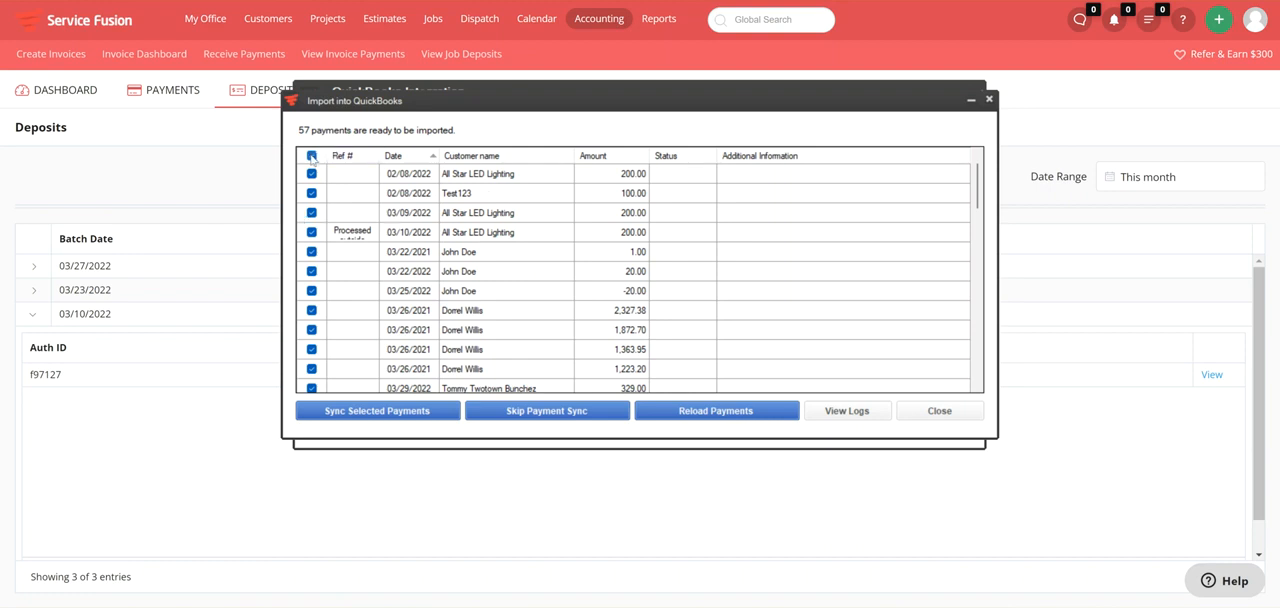
Deselect all payments in the import list and select only the 03/09/2022 All Star LED Lighting payment of 200.00.
click(311, 156)
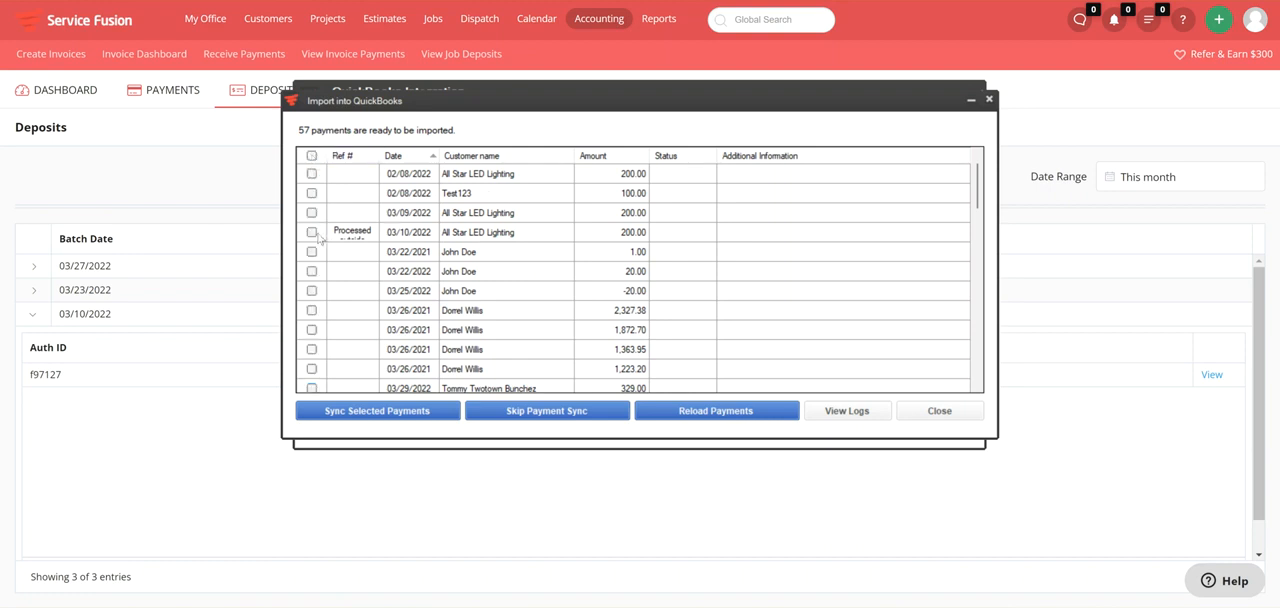
click(312, 213)
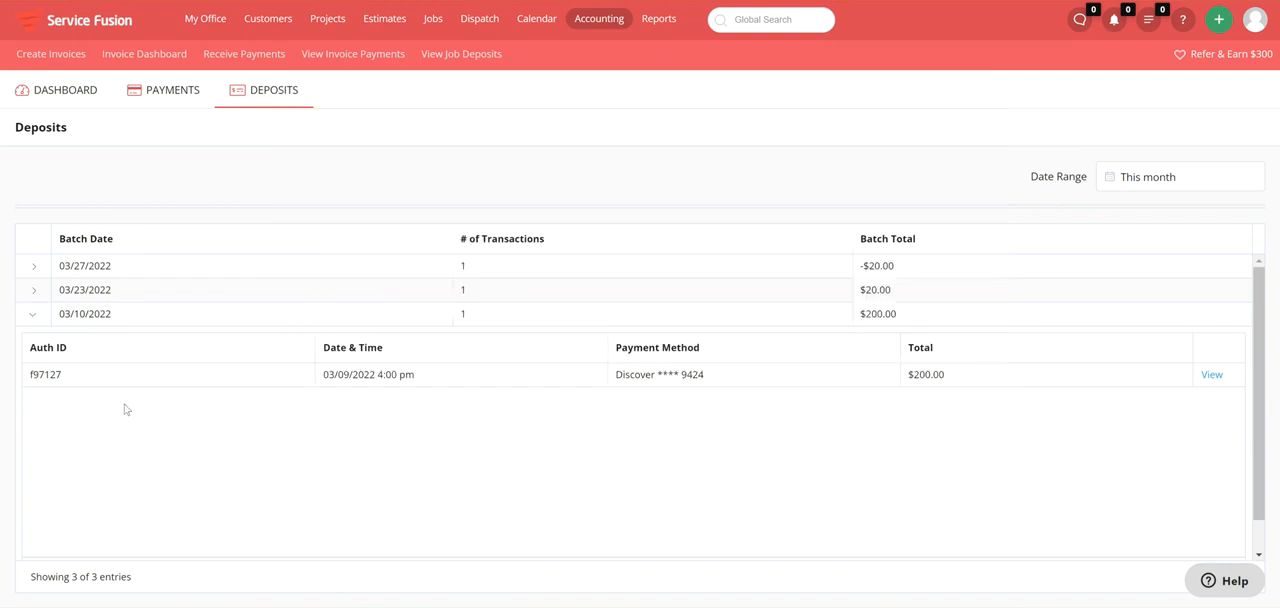
Check the date, customer and amount of the transaction inside the 03/23/2022 deposit batch and return to the QuickBooks import window.
click(36, 290)
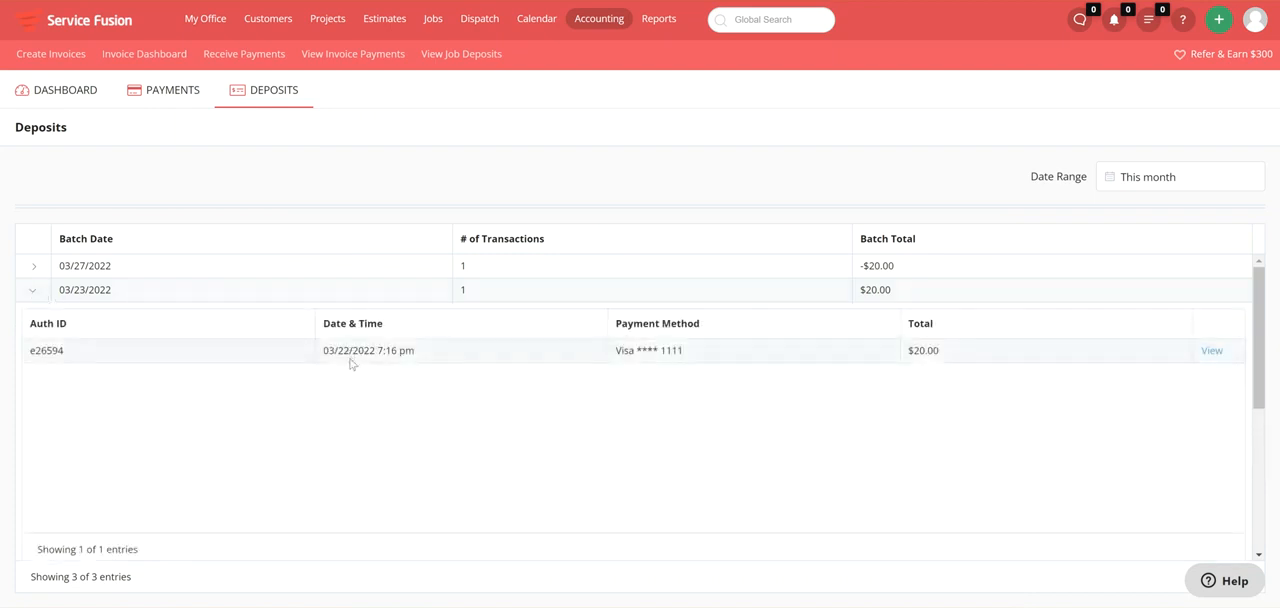
click(1212, 351)
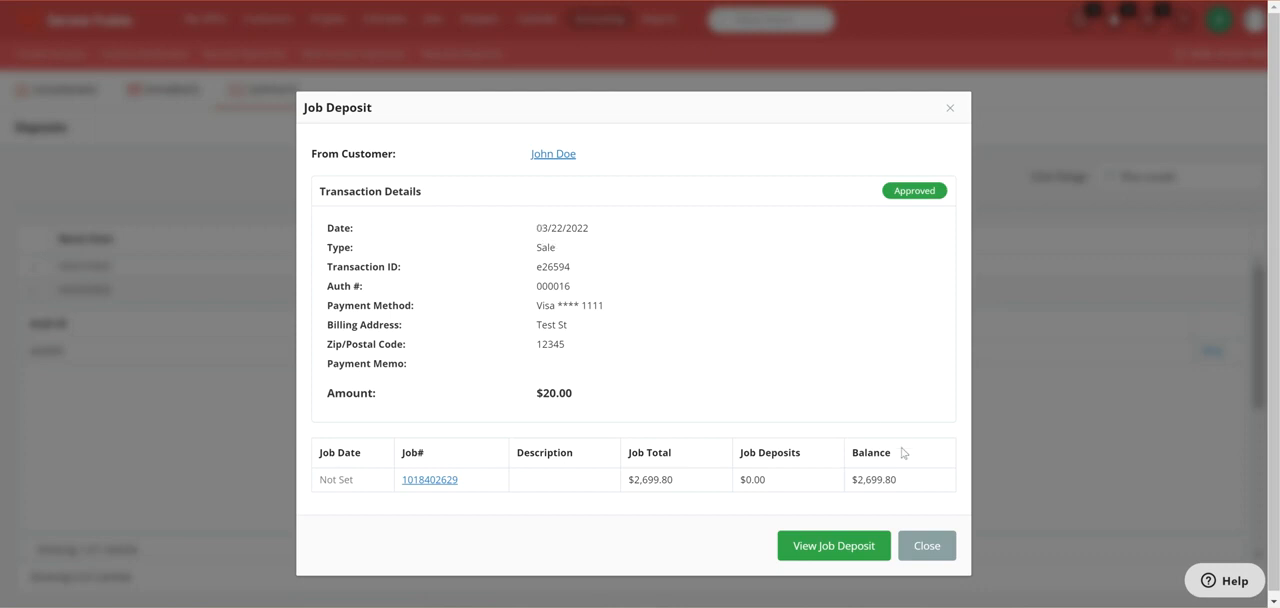
click(950, 108)
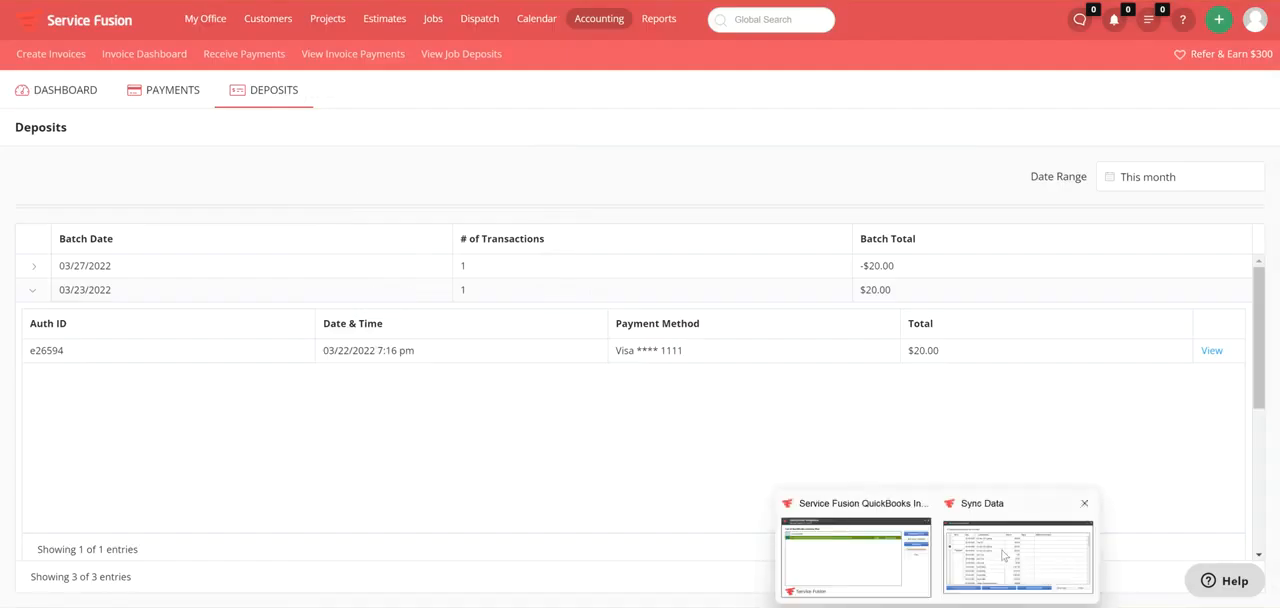
click(1003, 556)
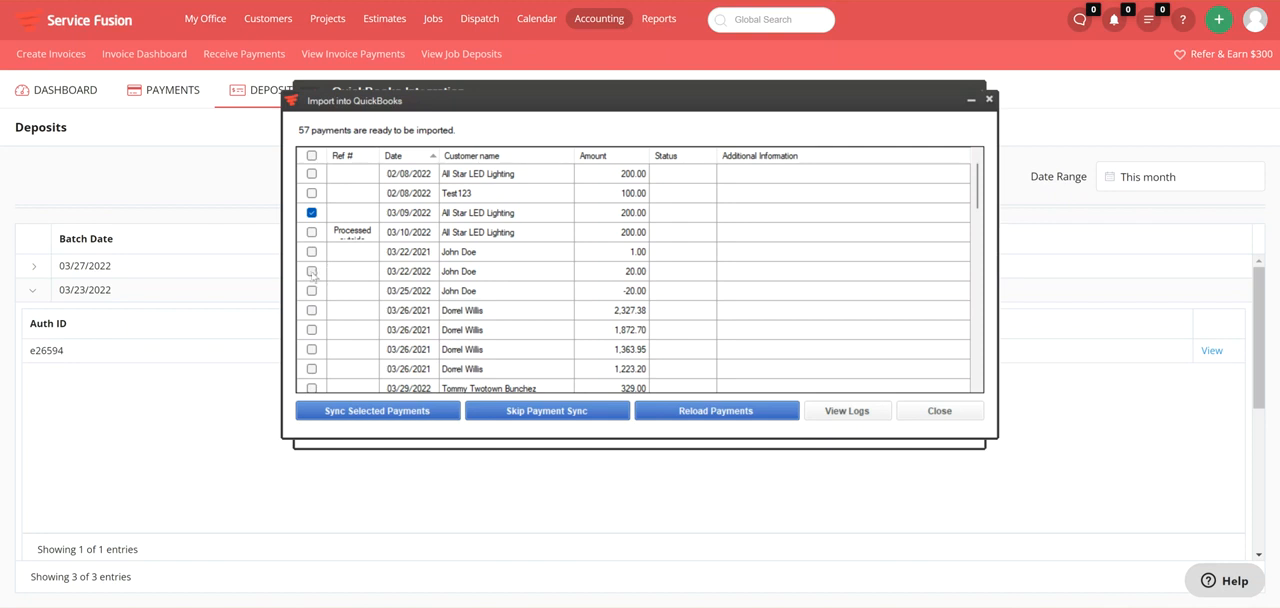
Add the 03/22/2022 payment of 20.00 to the selection and sync the selected payments into QuickBooks.
click(311, 271)
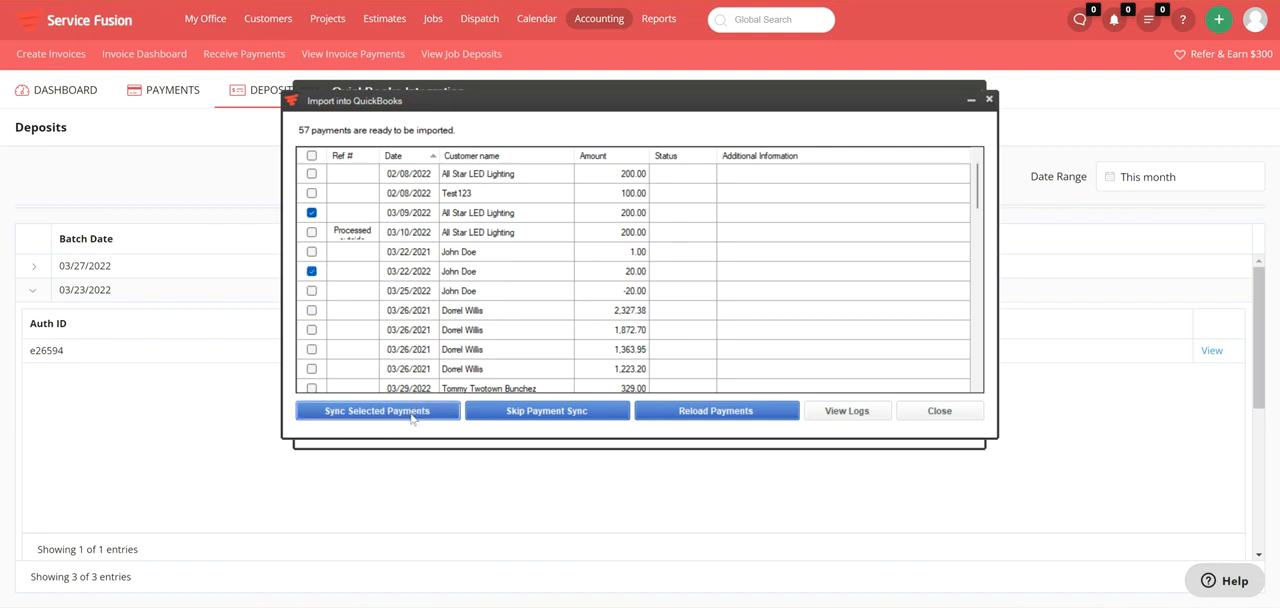
click(414, 419)
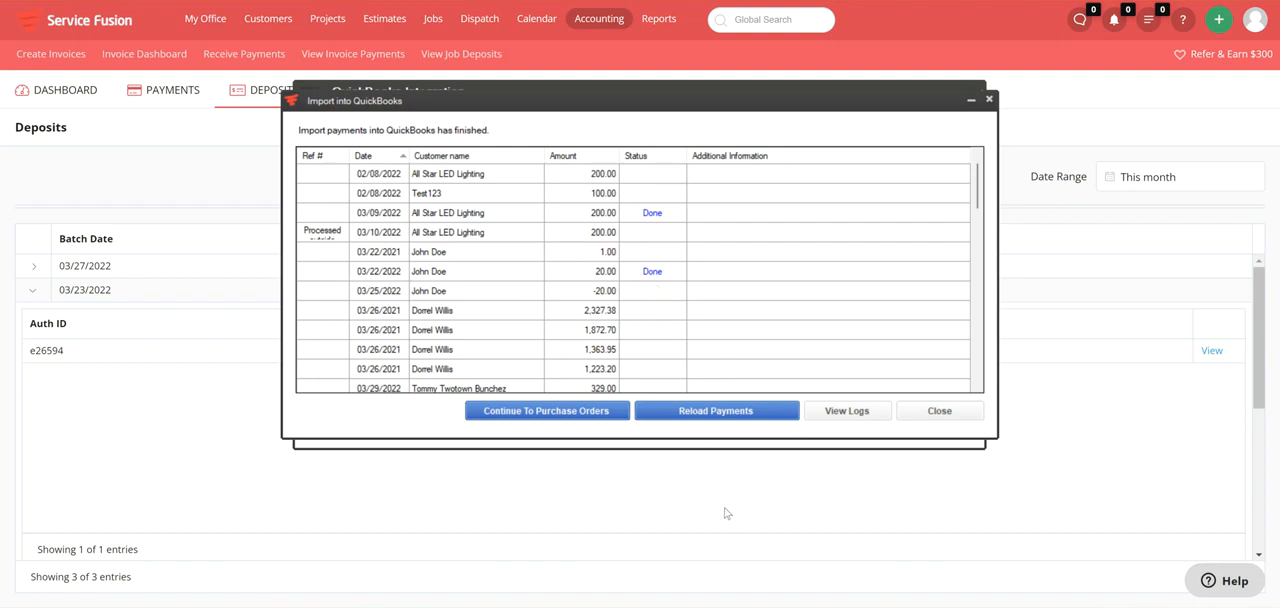
Switch to QuickBooks, open the Customer Center and enlarge its window, customer list and balance column for easier reading.
click(925, 597)
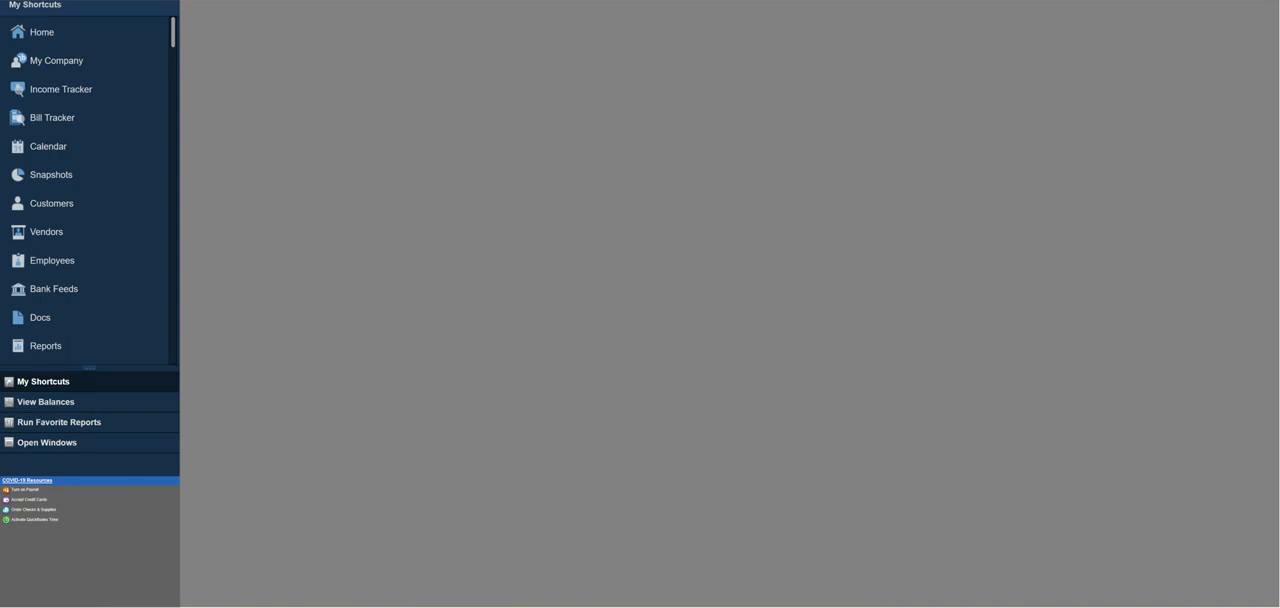
click(222, 1)
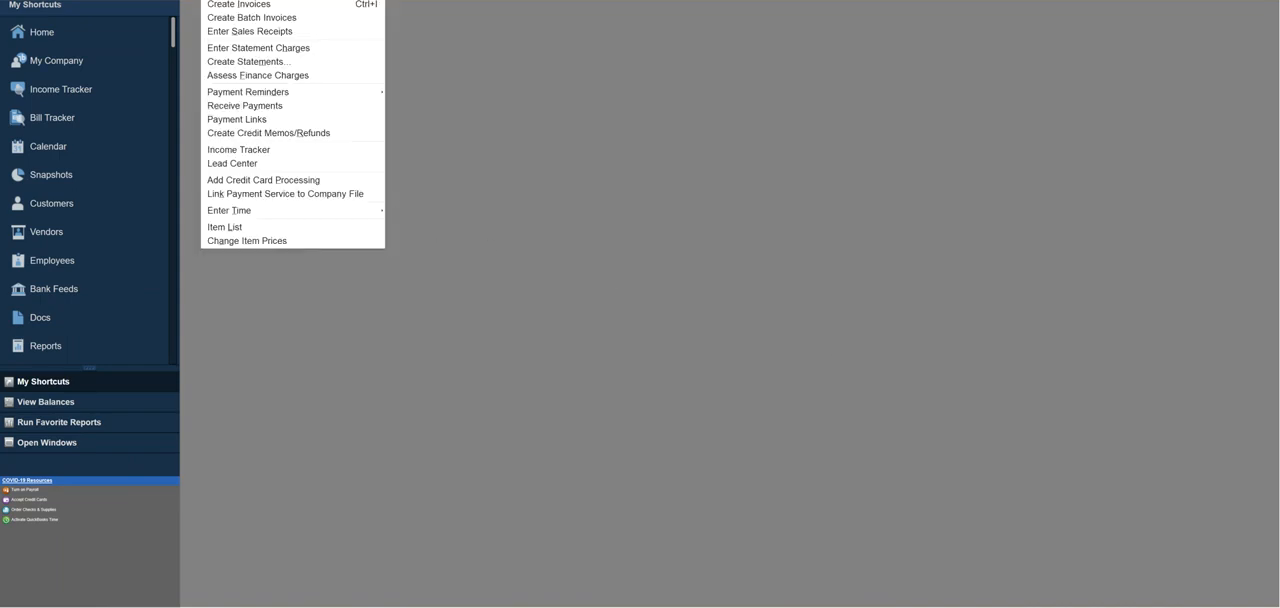
click(228, 1)
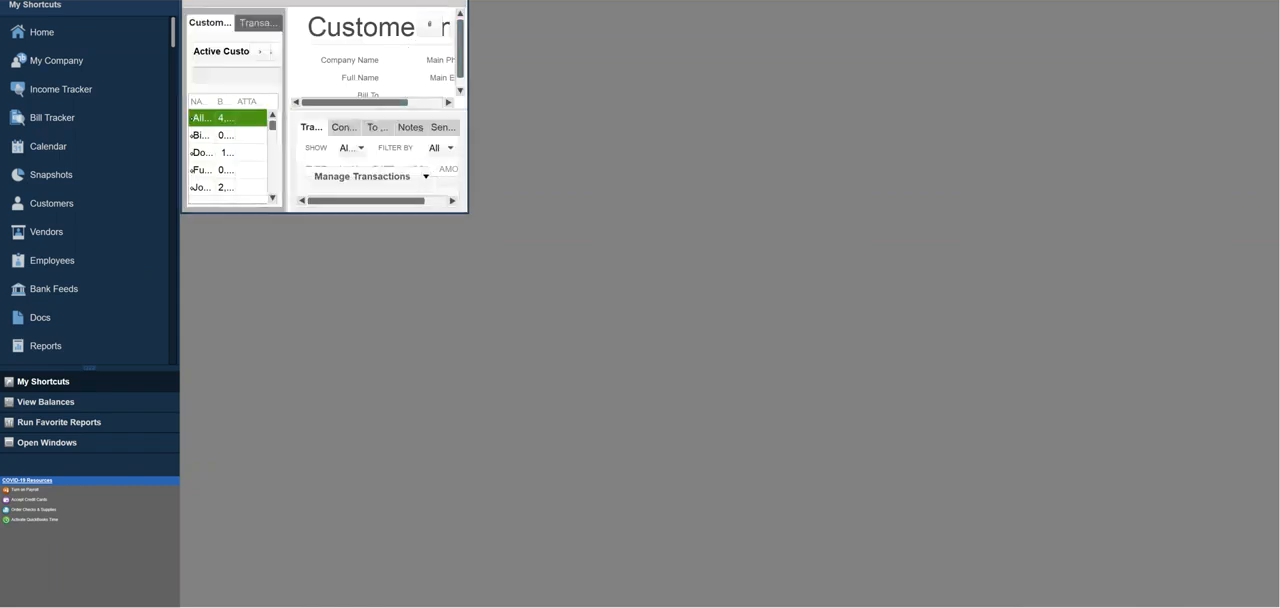
drag(339, 0, 345, 105)
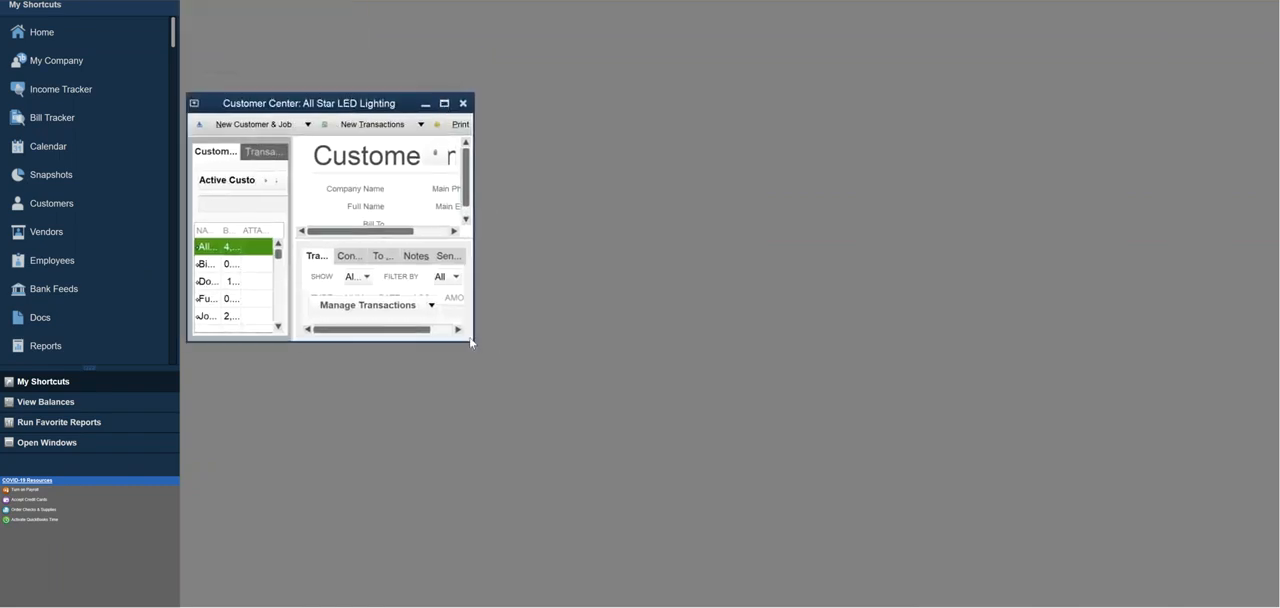
drag(472, 342, 1267, 600)
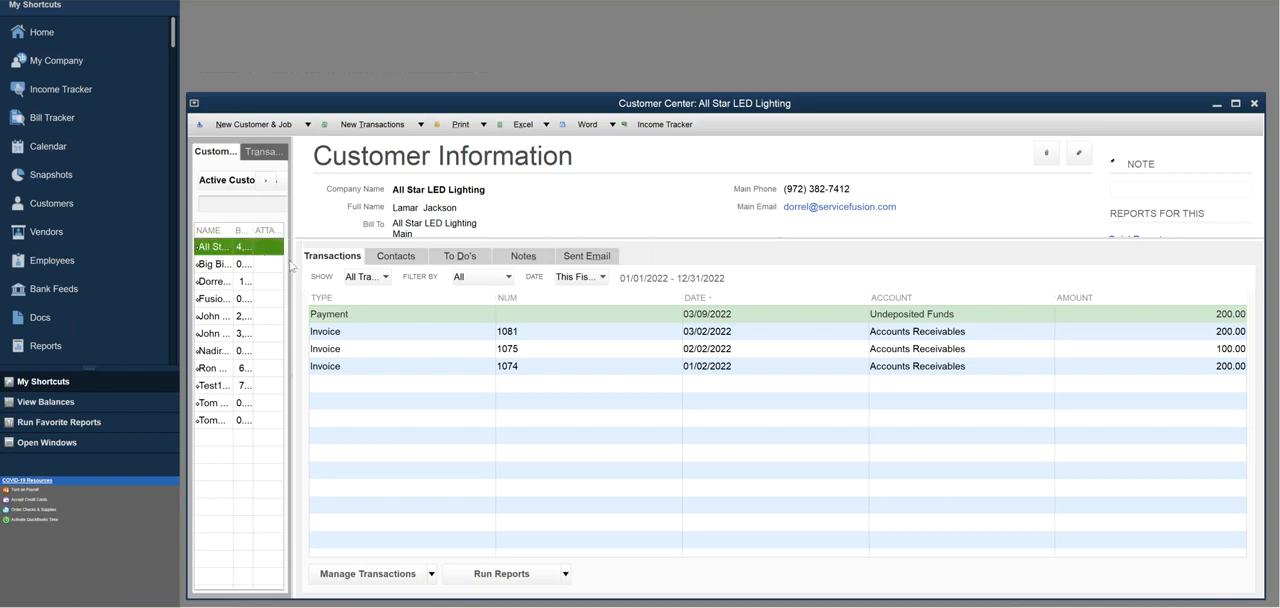
drag(292, 262, 417, 262)
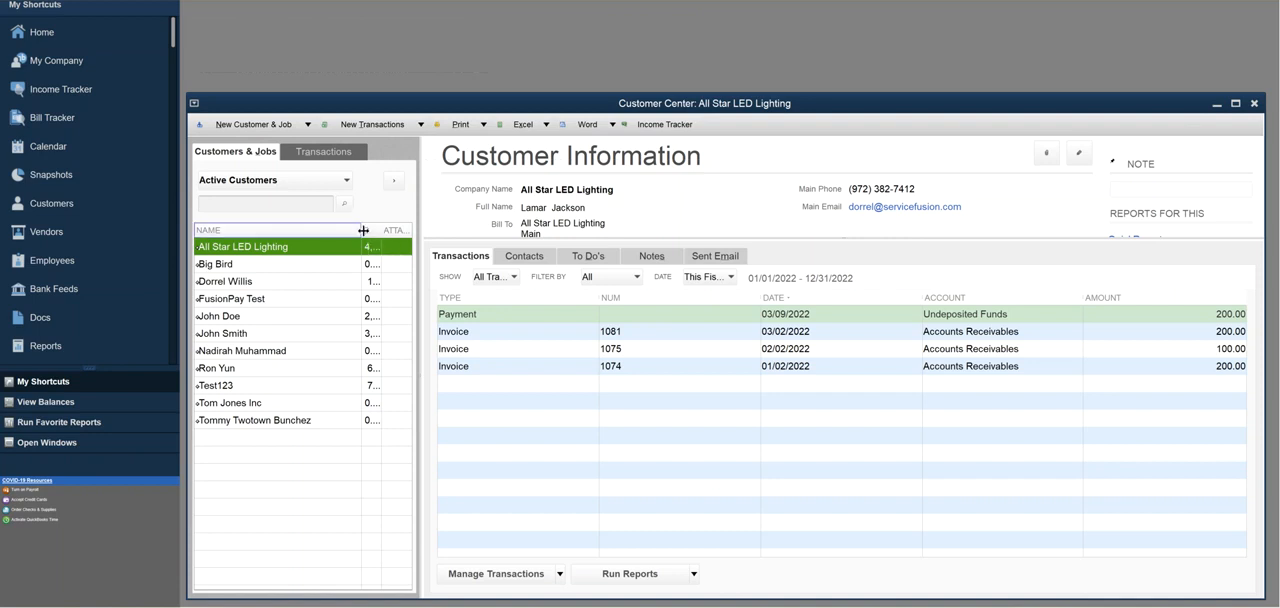
drag(361, 230, 312, 231)
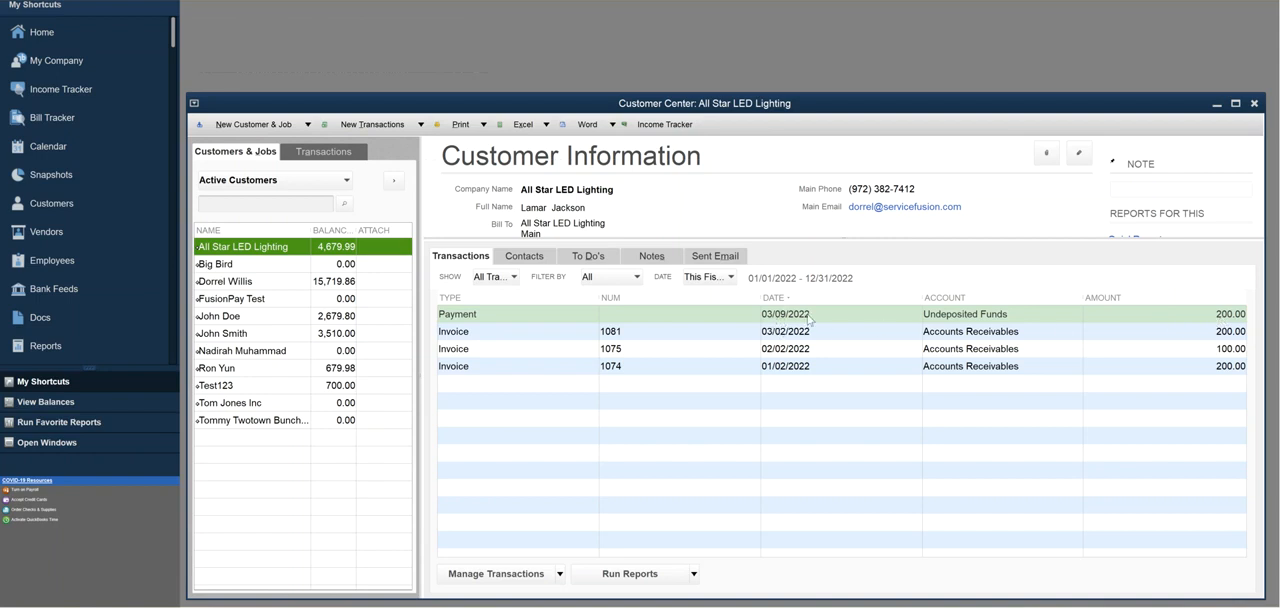
Examine the imported payments in the transactions of the 03/22/2022 payment's customer and of All Star LED Lighting.
click(258, 322)
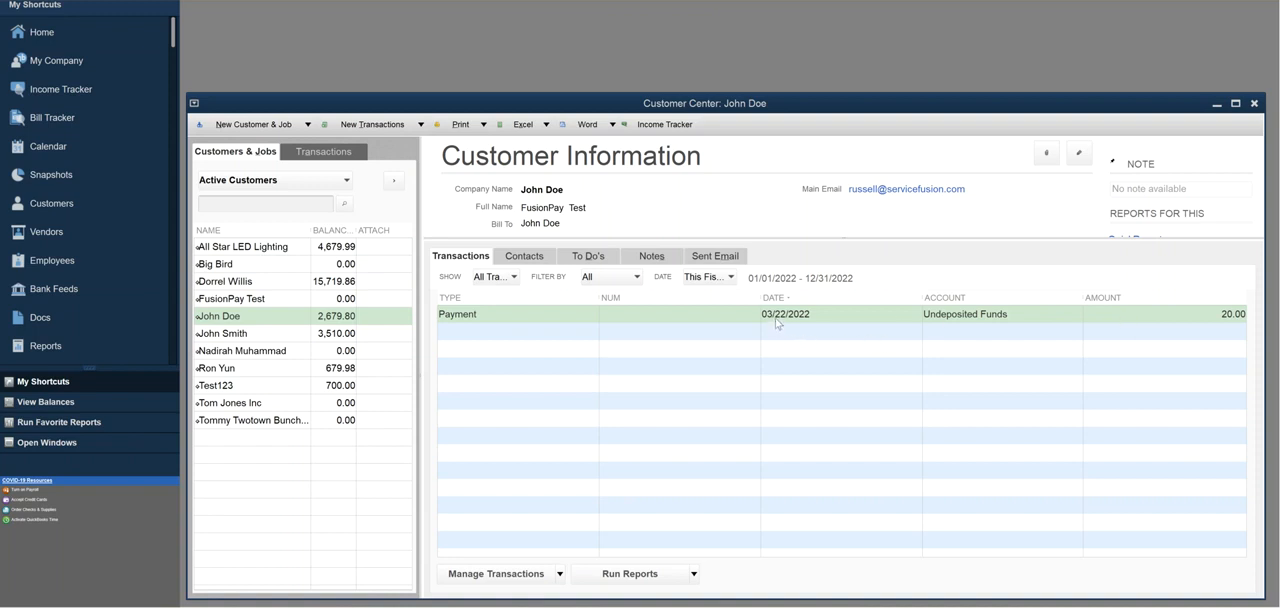
click(315, 249)
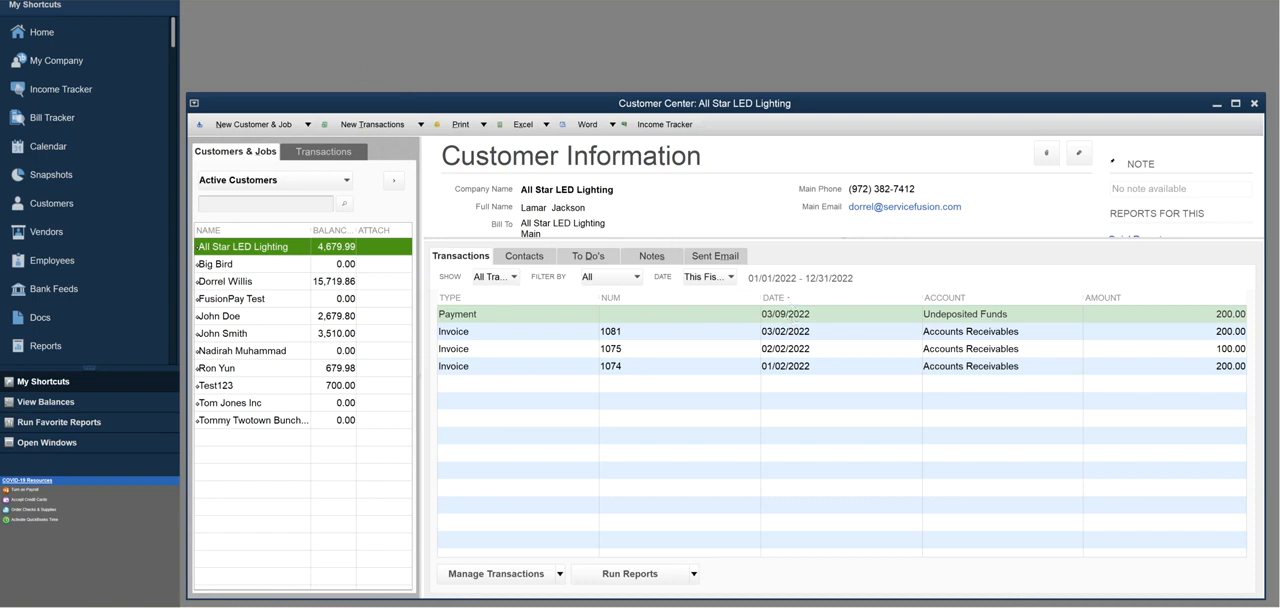
Start a bank deposit containing only the 03/09/2022 All Star LED Lighting payment of 200.00.
click(366, 1)
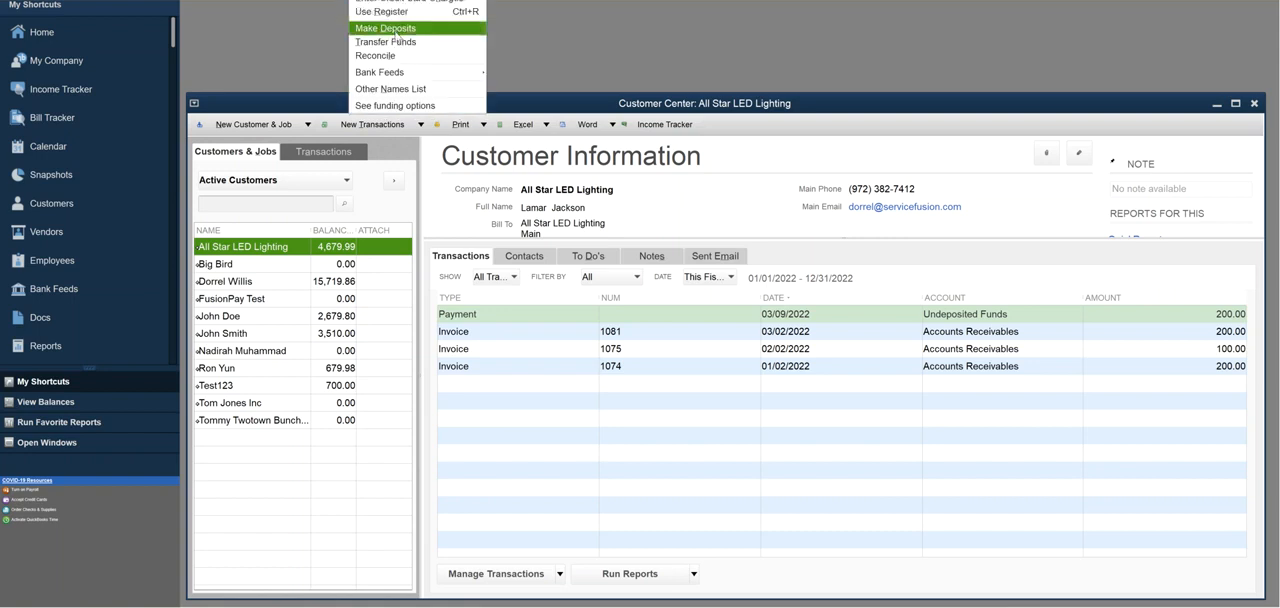
click(440, 36)
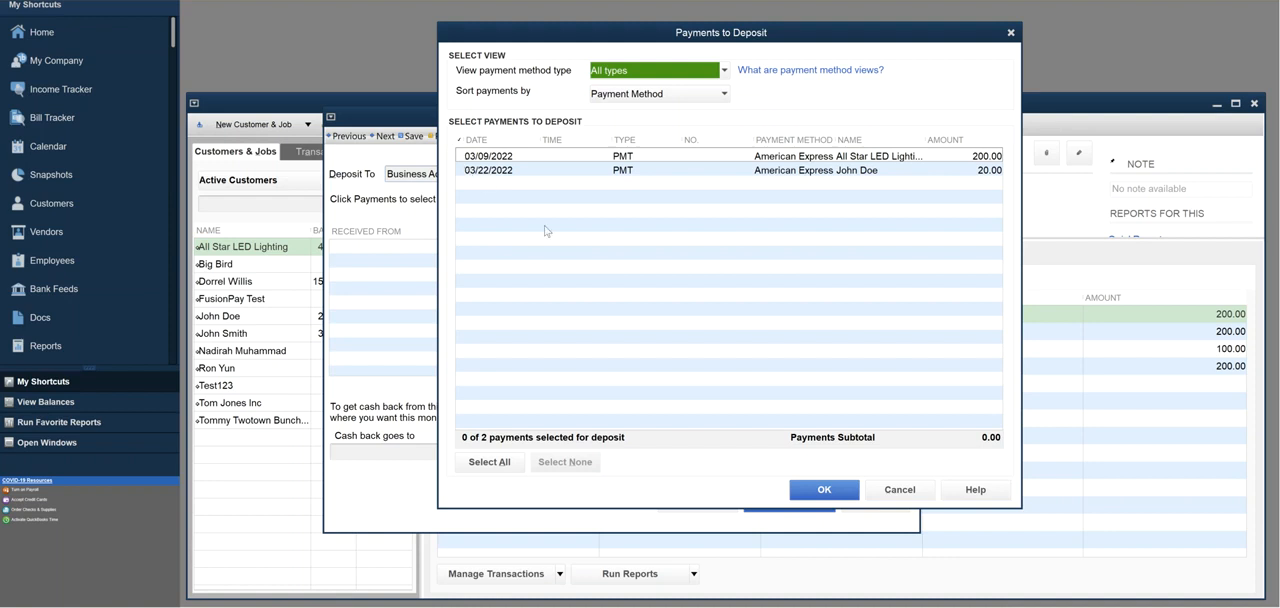
click(460, 156)
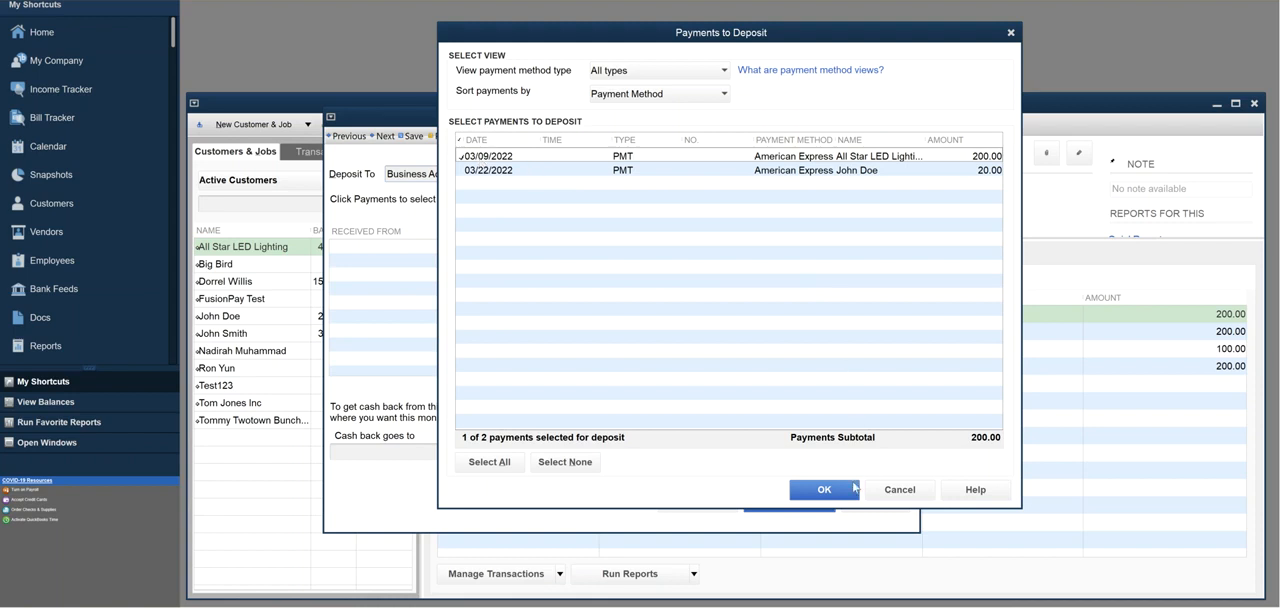
click(823, 490)
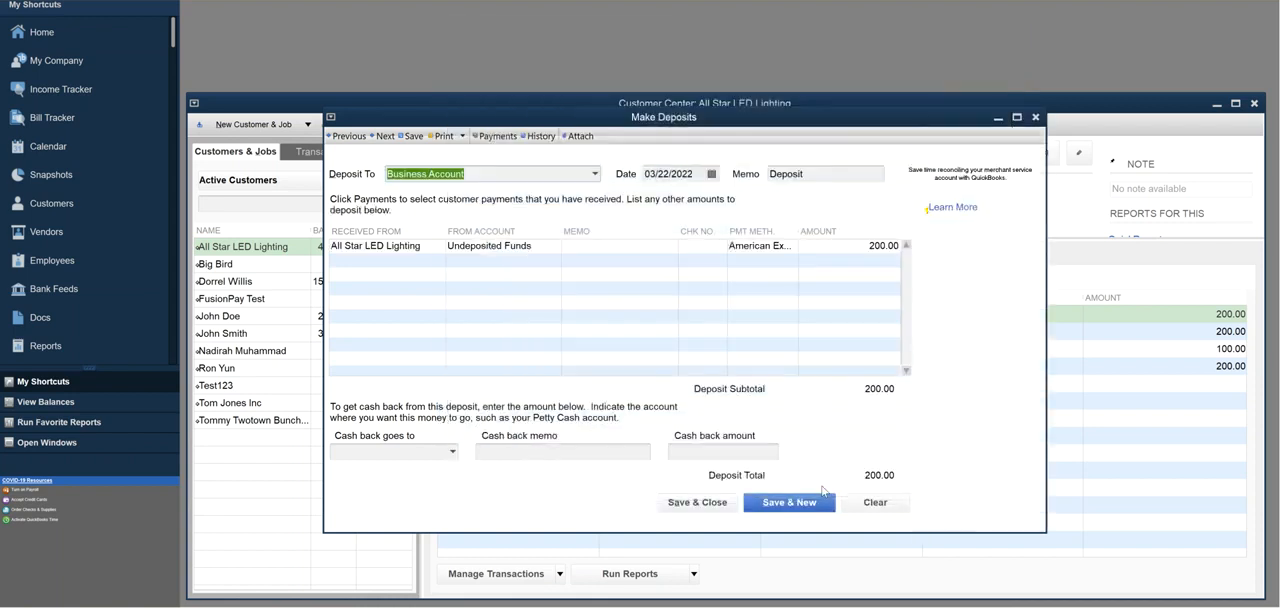
Date the deposit 03/10/2022 to match its batch, keep Business Account as the deposit account, and save and close it.
click(712, 175)
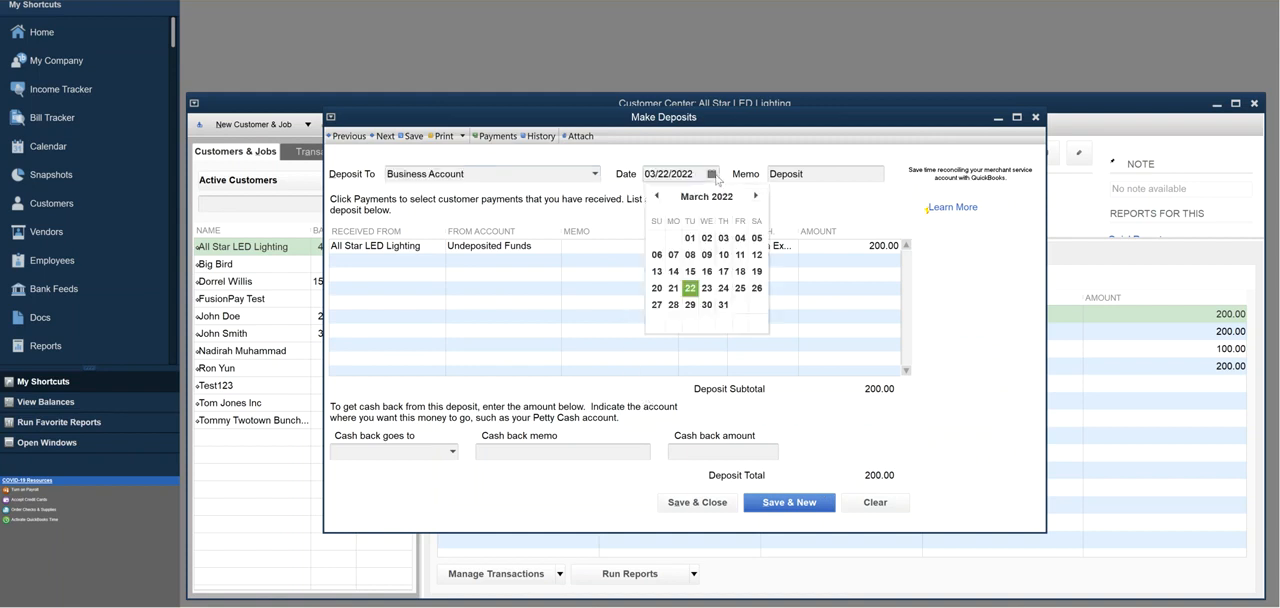
click(724, 255)
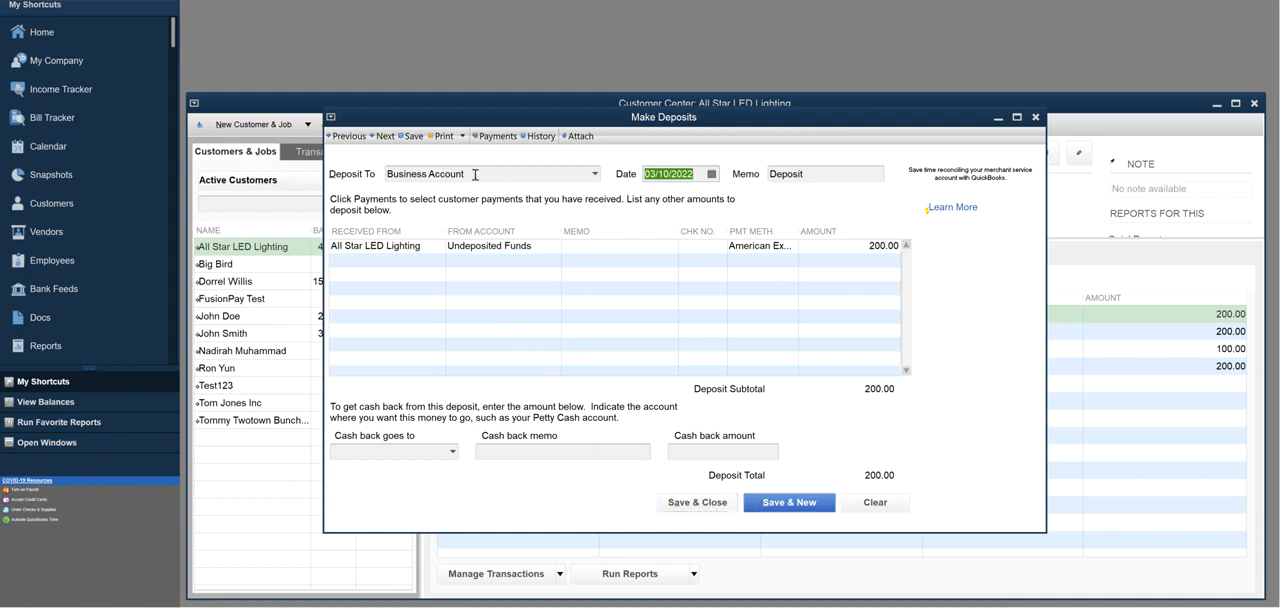
drag(476, 176, 390, 182)
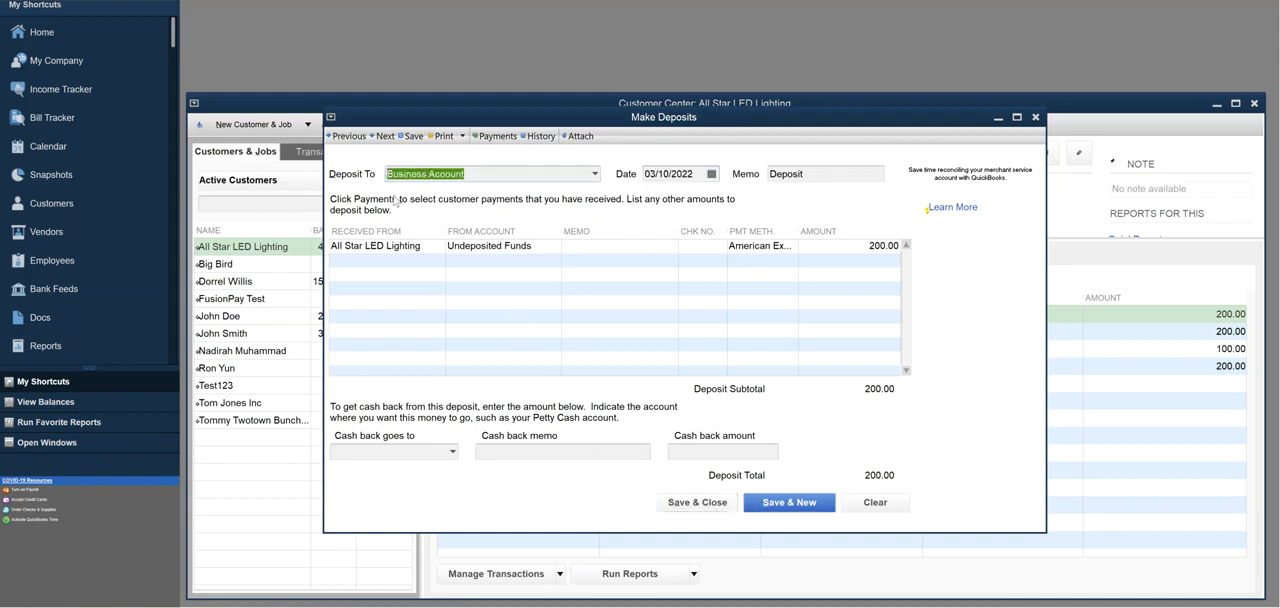
click(594, 175)
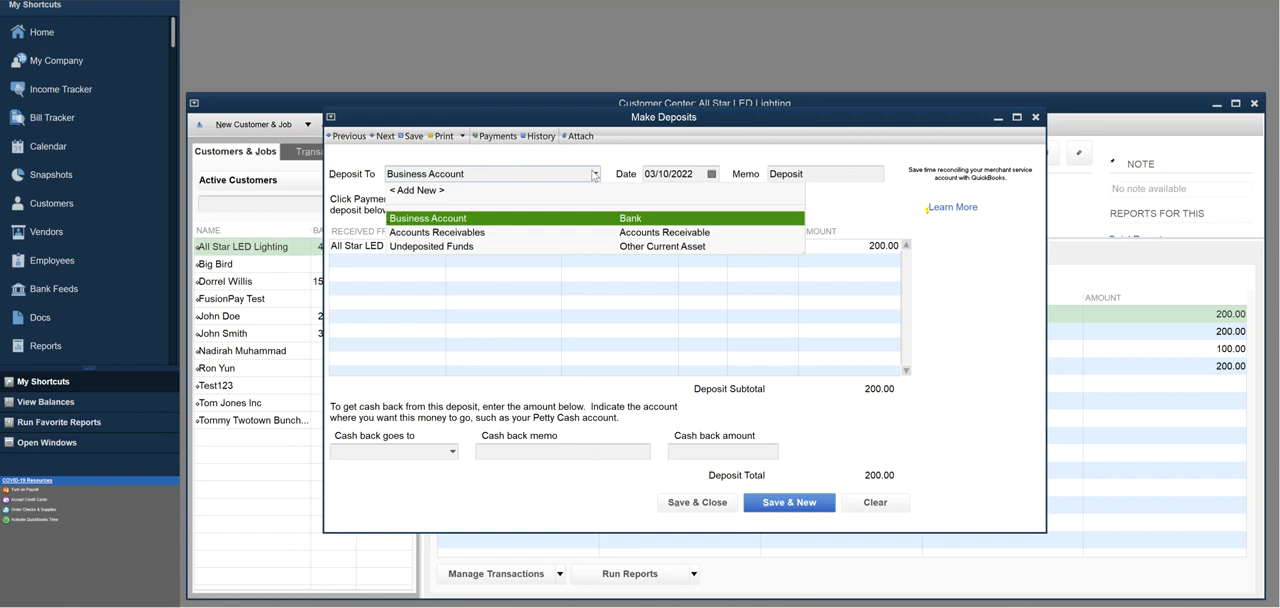
click(603, 157)
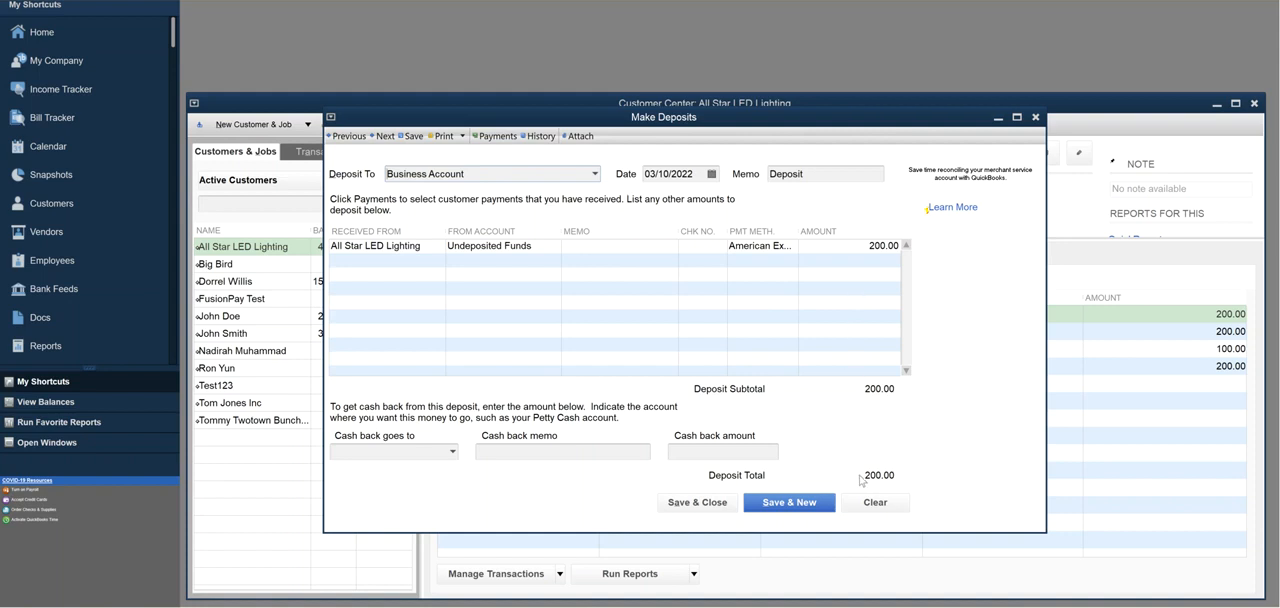
click(707, 505)
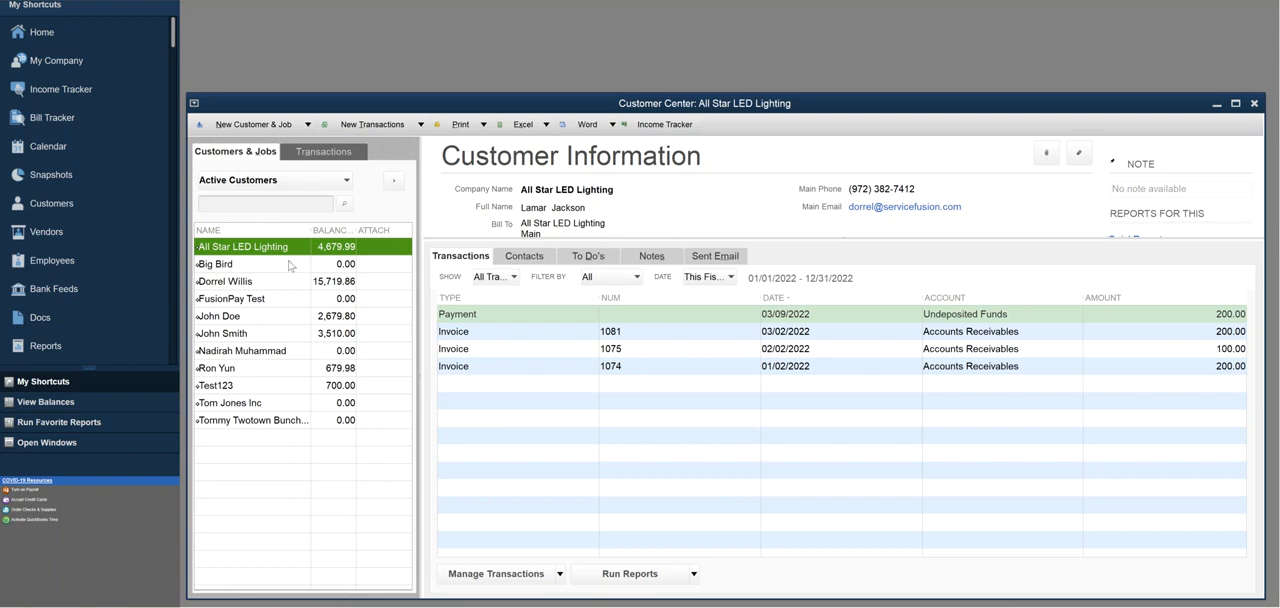
View the customer with the 03/22/2022 payment and start a bank deposit containing that 20.00 payment.
click(277, 320)
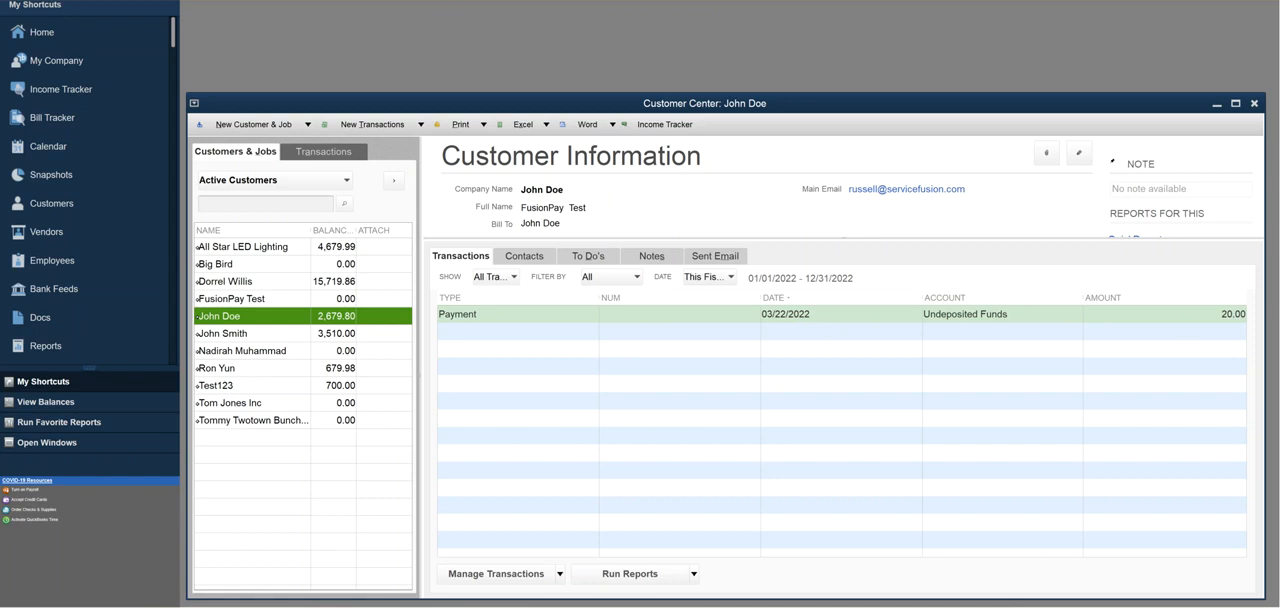
click(404, 1)
mouse_move(367, 1)
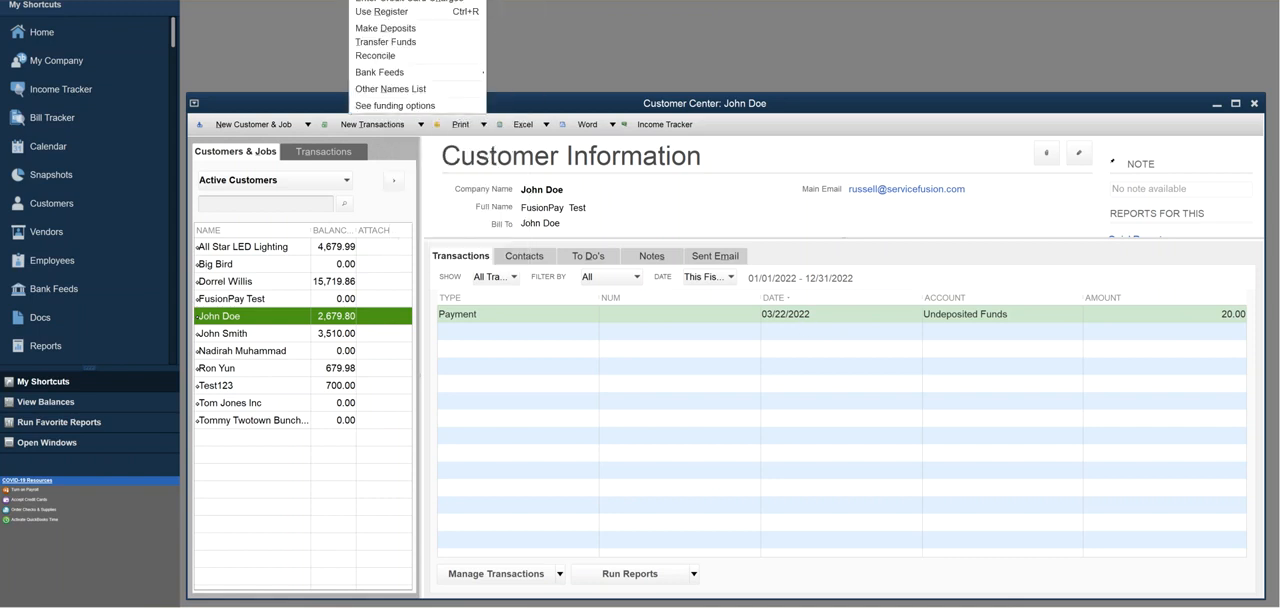
click(383, 28)
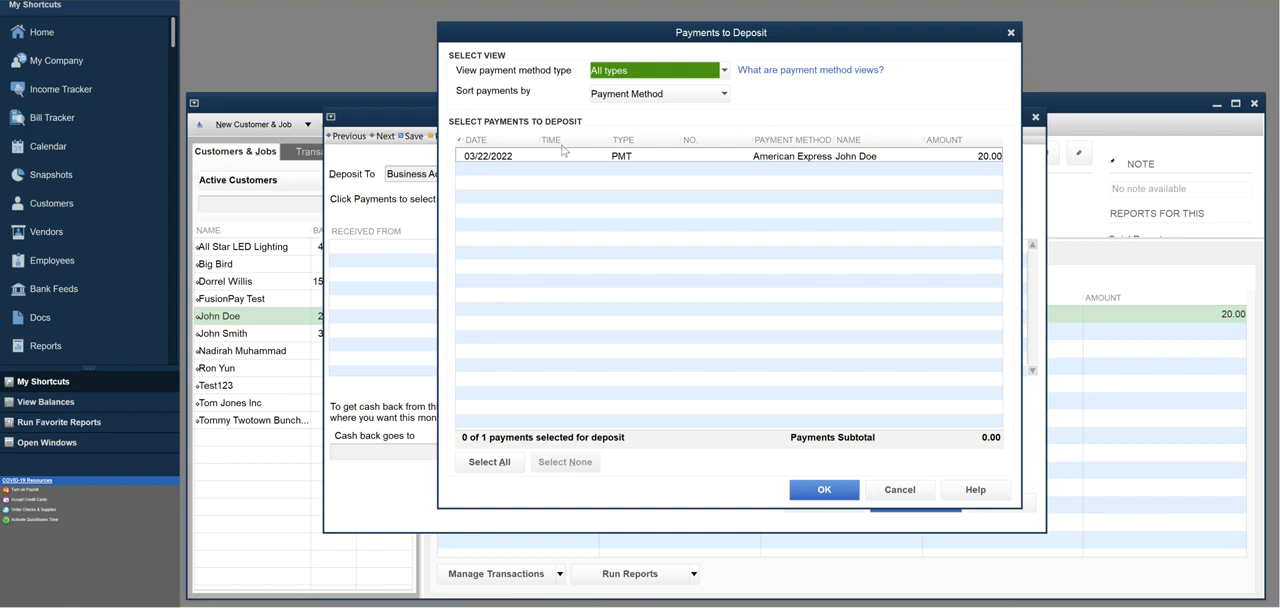
click(461, 159)
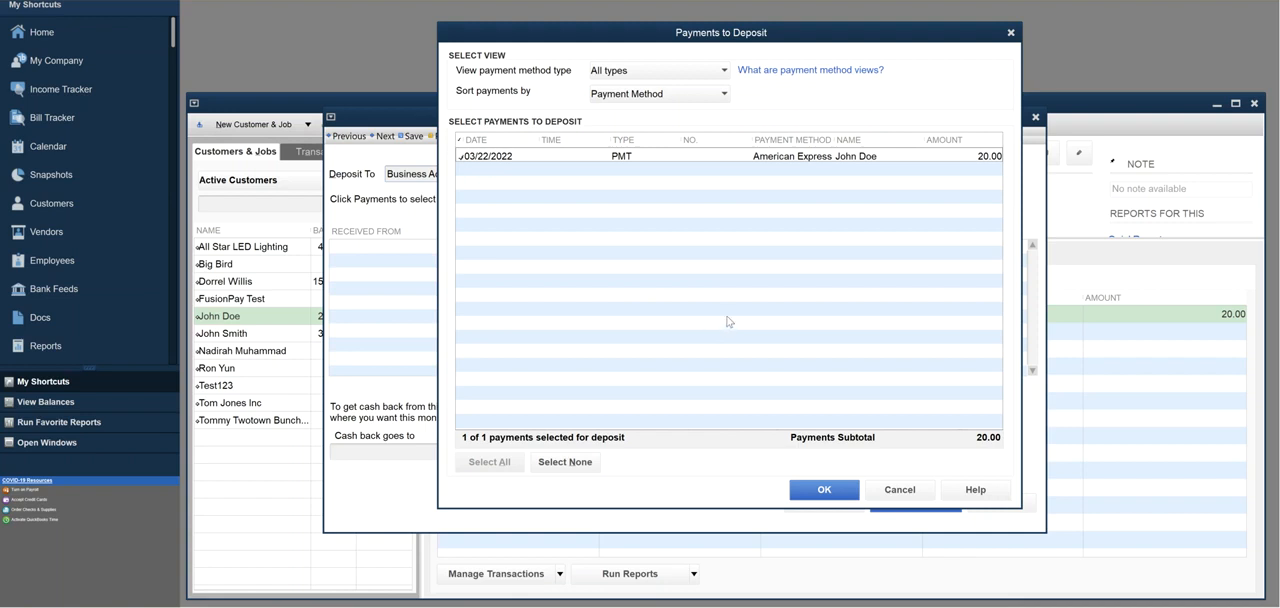
click(826, 489)
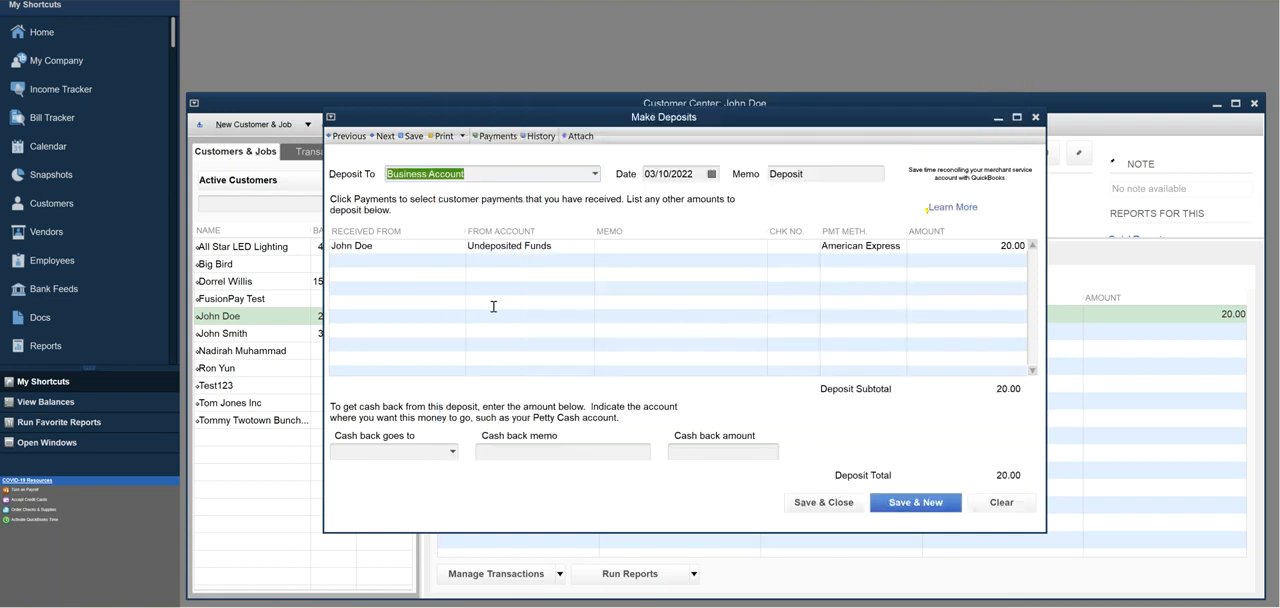
Set the 20.00 deposit's date to 03/23/2022, then save and close it.
click(712, 175)
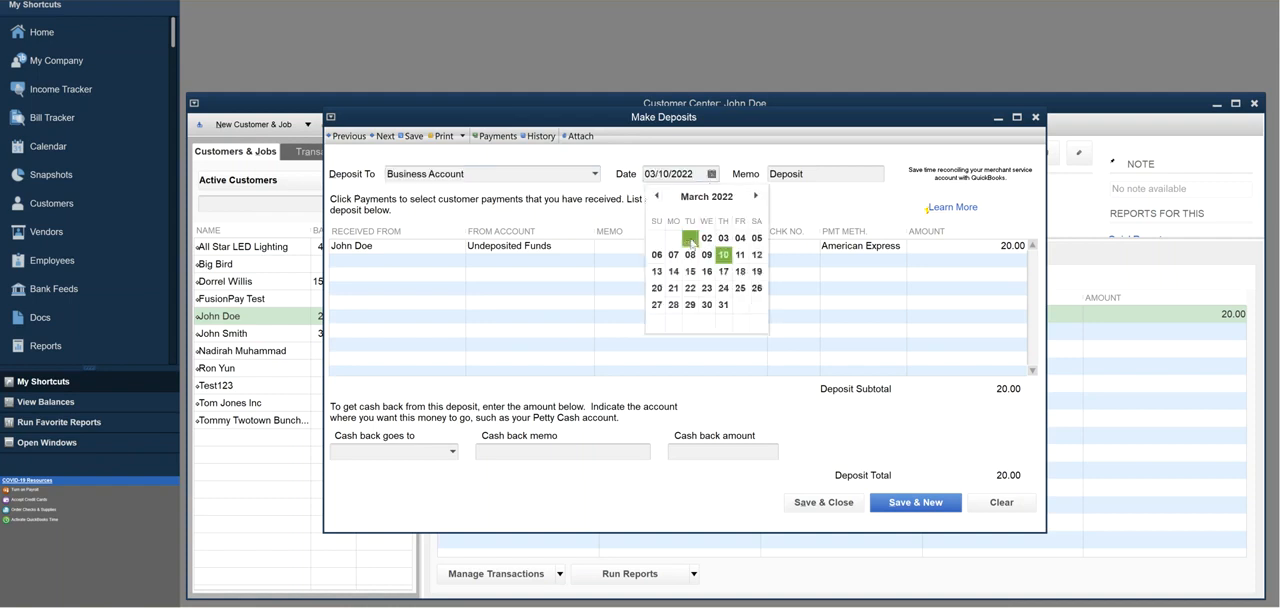
click(712, 289)
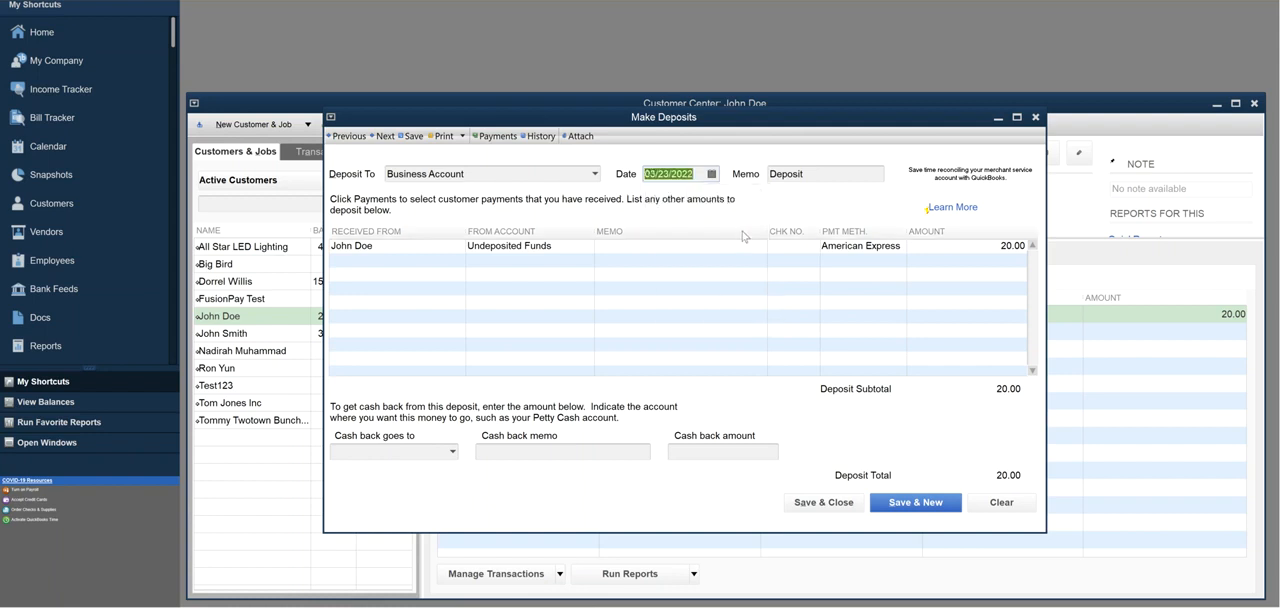
click(828, 504)
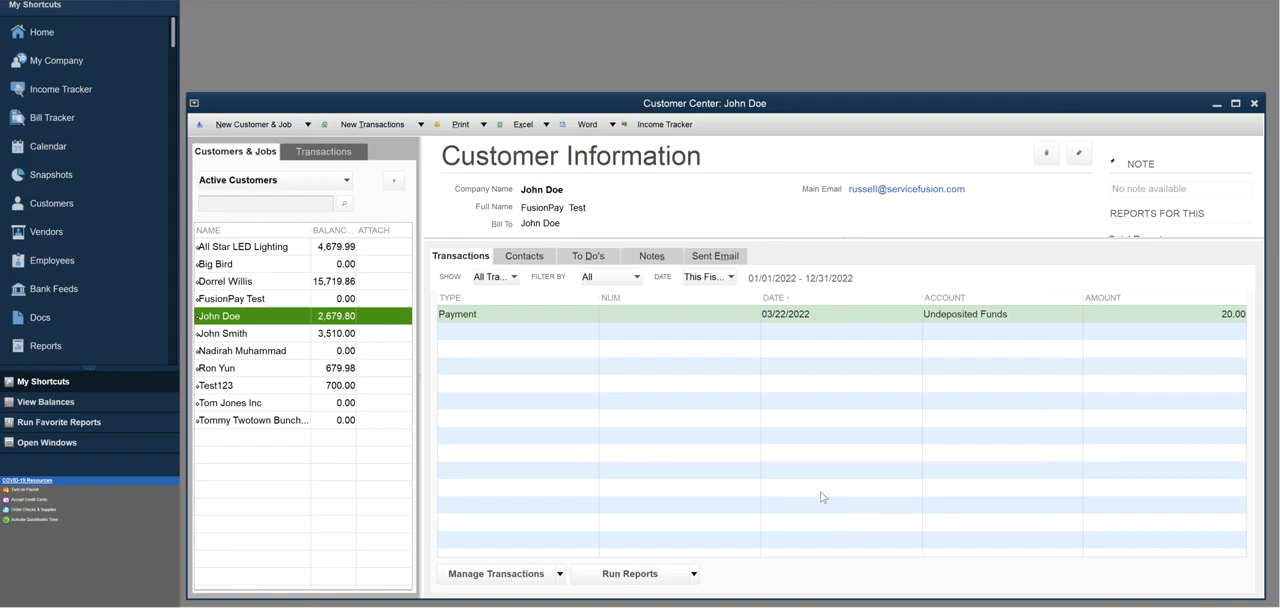